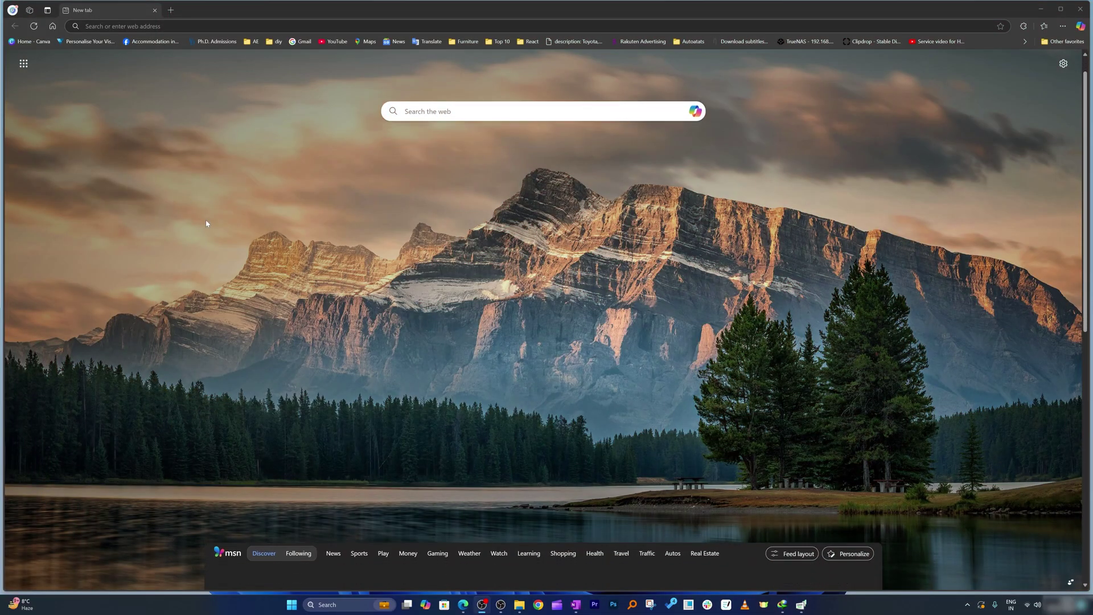
Search Edge for 'imyfone mirror', open the official MirrorTo product page and zoom it to 125%
click(137, 27)
click(43, 106)
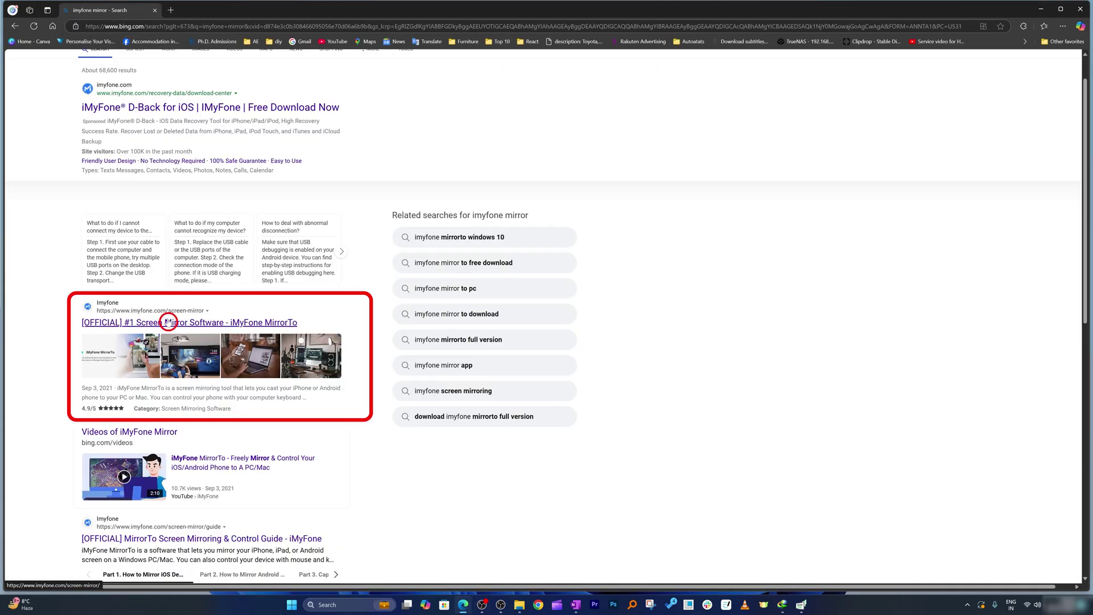
click(167, 322)
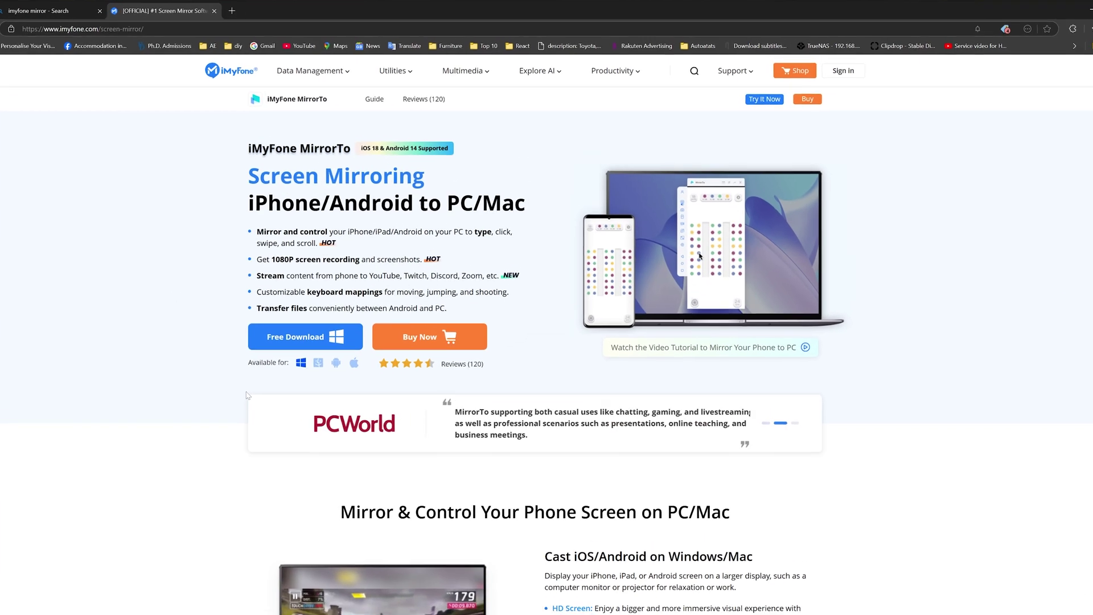
key(ctrl+plus)
key(ctrl+plus)
scroll(188, 462, down, 1)
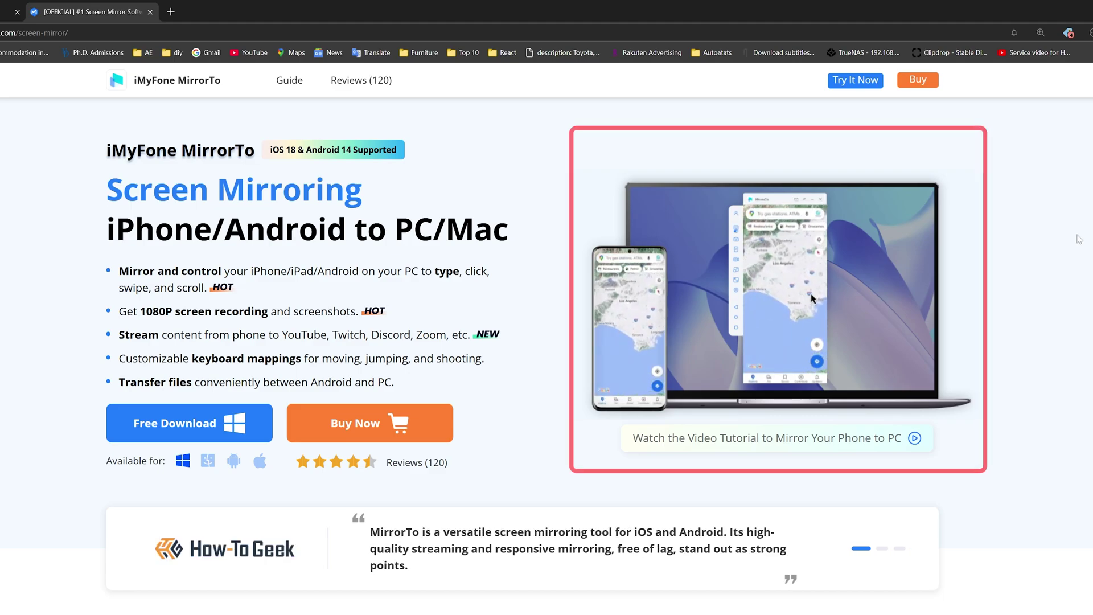
Download the MirrorTo Windows installer, start the installation and move its progress window aside
click(158, 421)
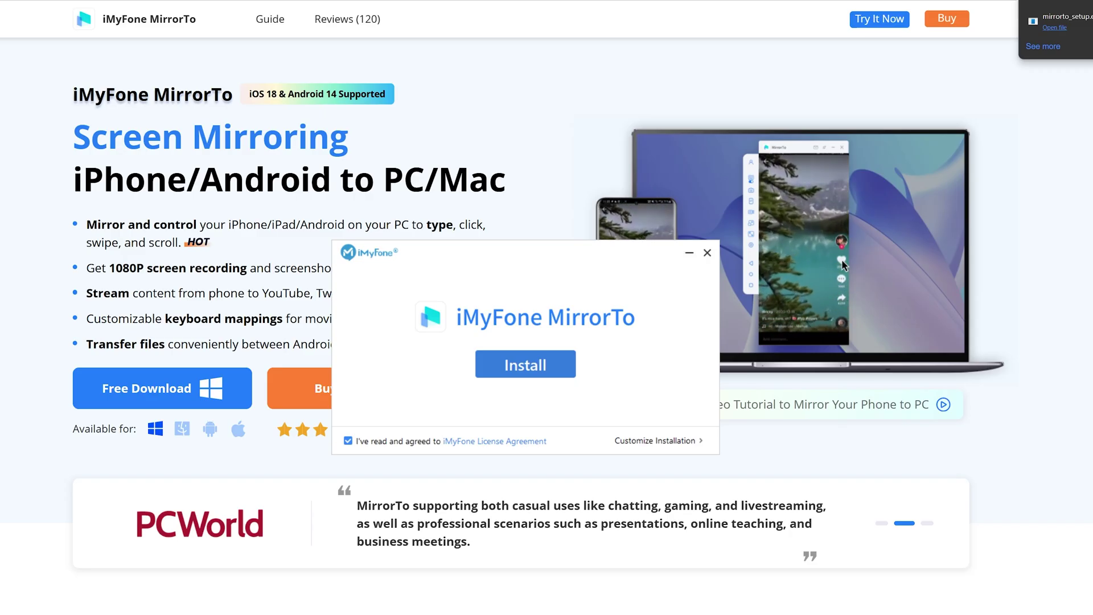
click(530, 365)
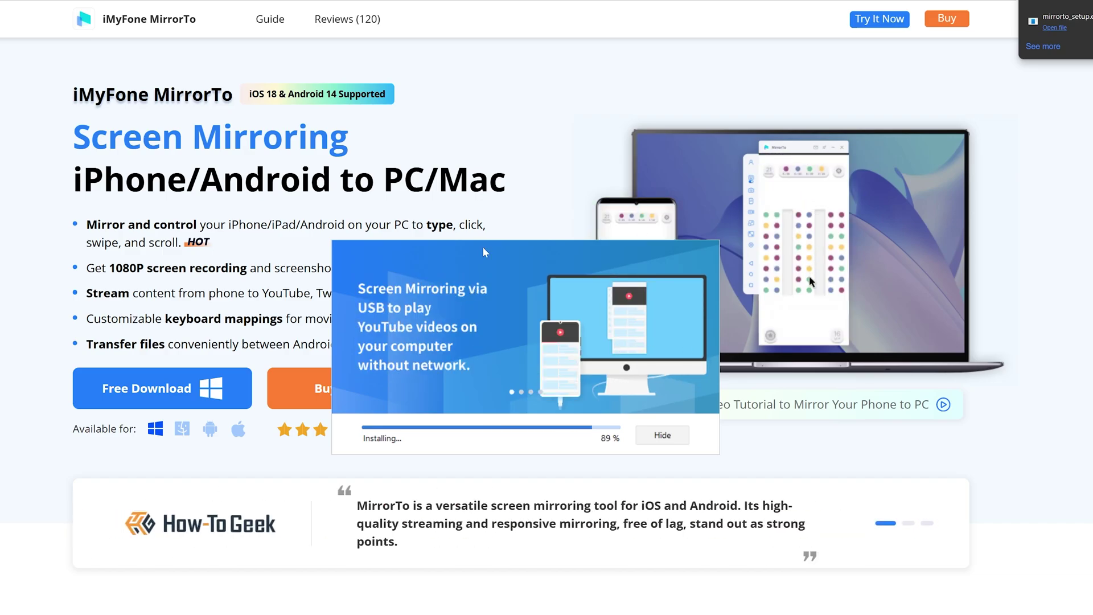
drag(484, 252, 763, 265)
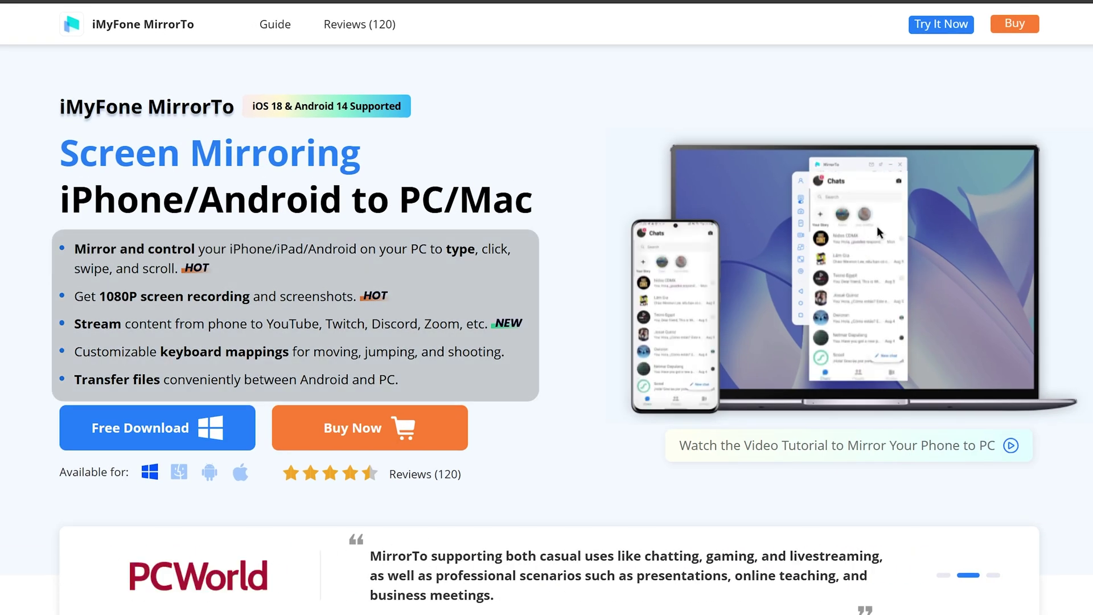
drag(87, 249, 366, 248)
click(366, 249)
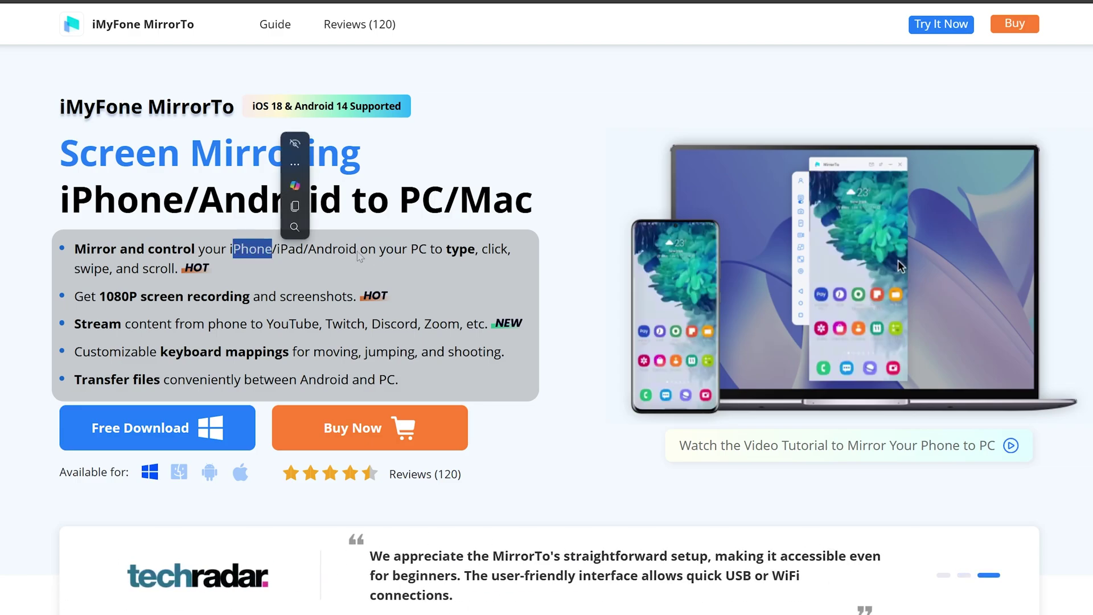
drag(402, 249, 426, 248)
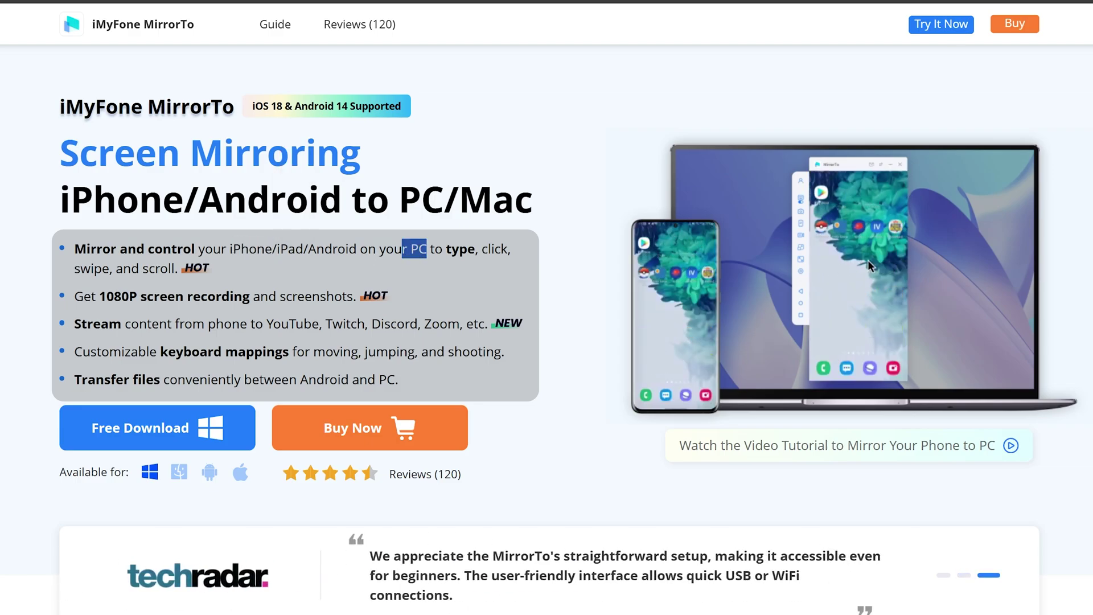
click(349, 248)
drag(348, 248, 316, 248)
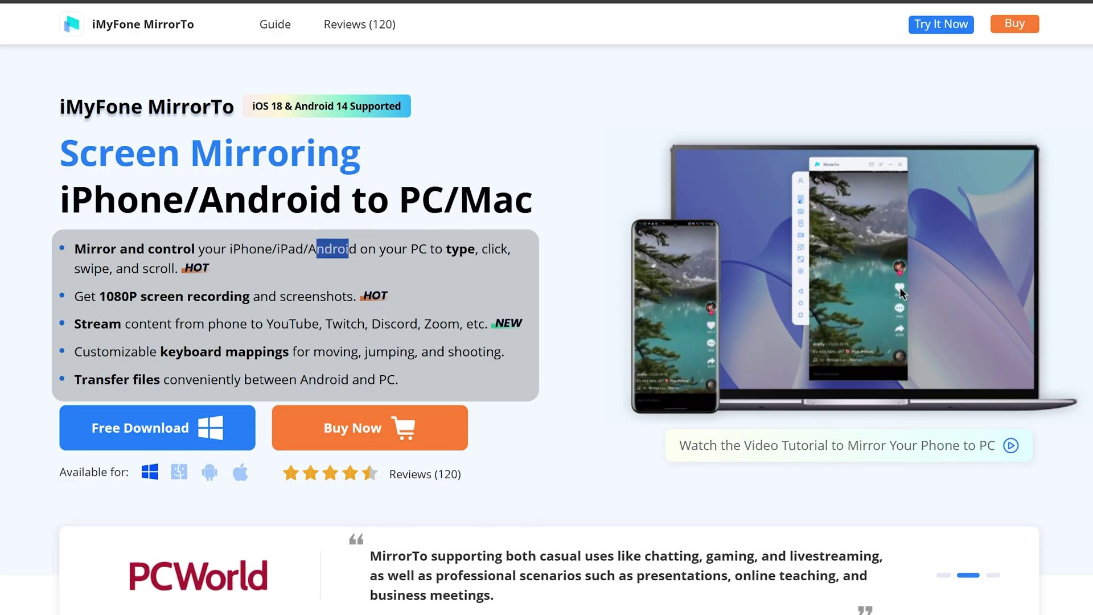
click(104, 311)
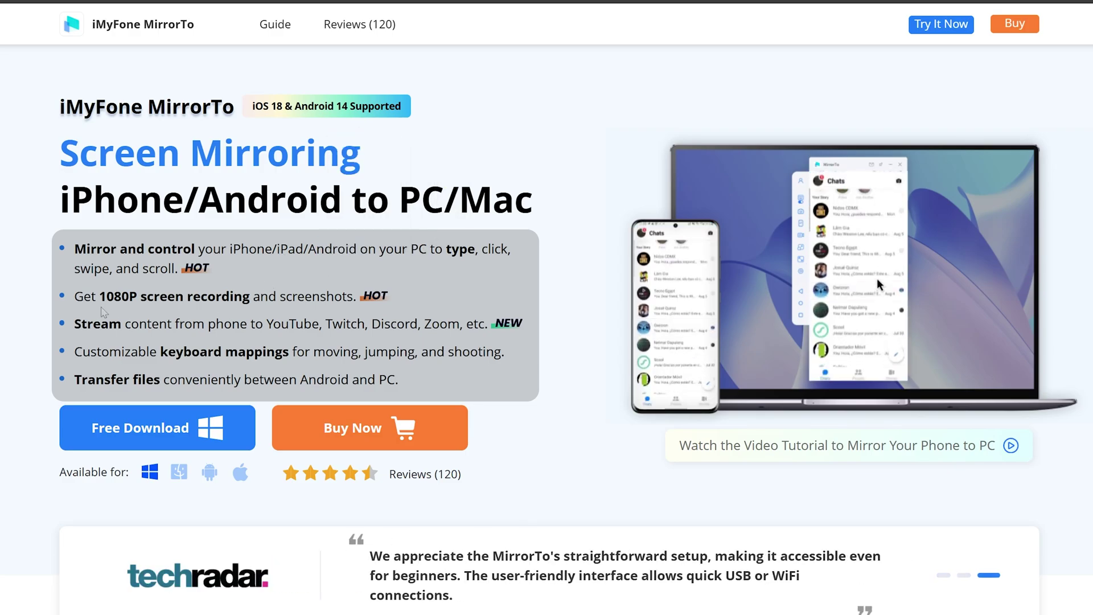
drag(106, 296, 207, 296)
click(207, 296)
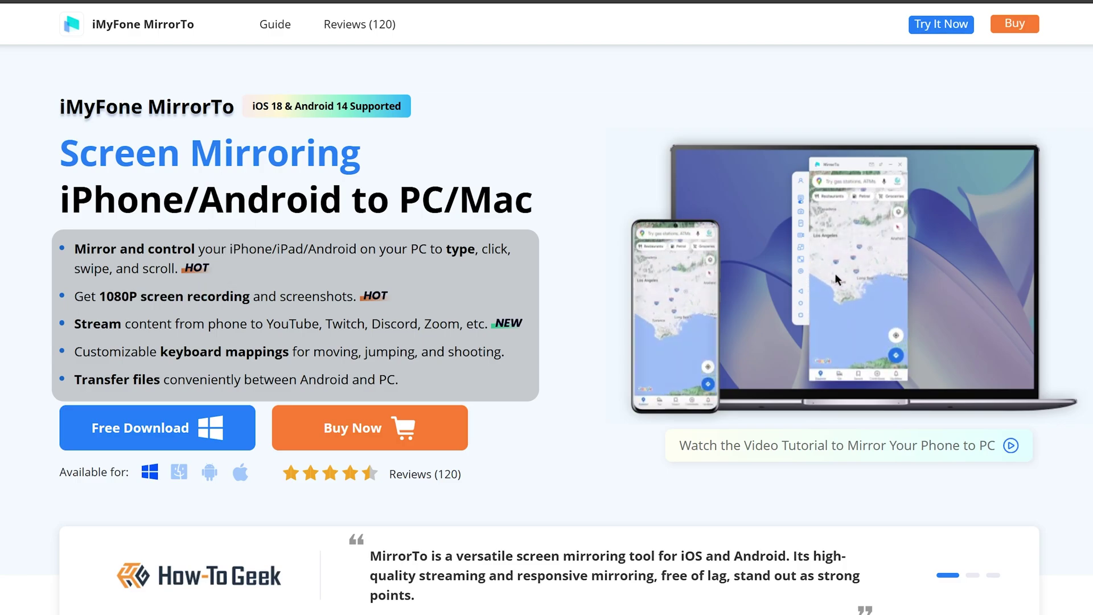
drag(121, 323, 325, 323)
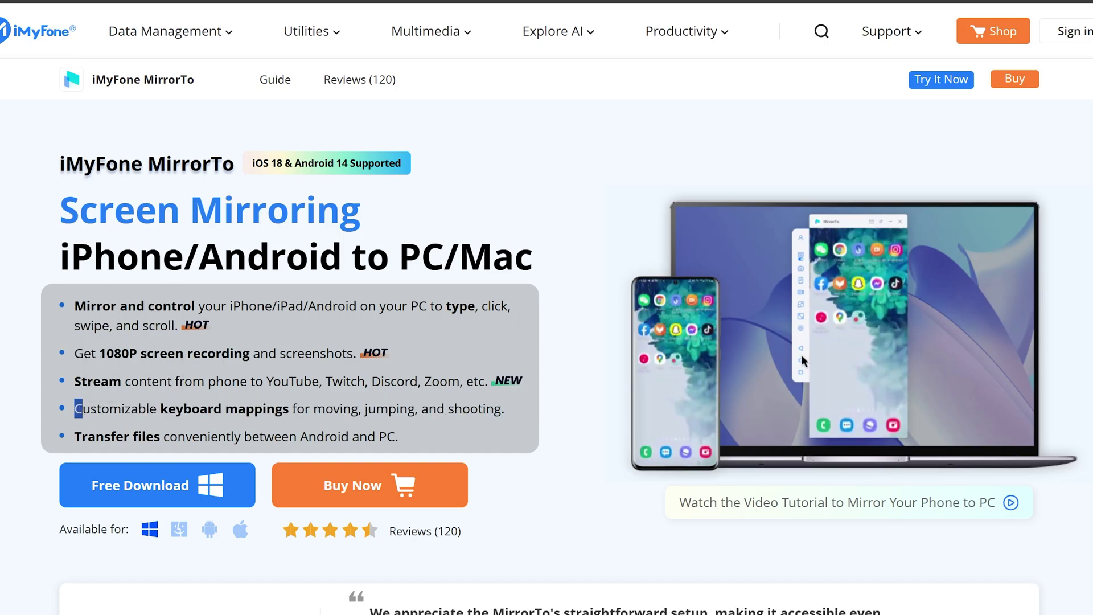
drag(75, 408, 506, 418)
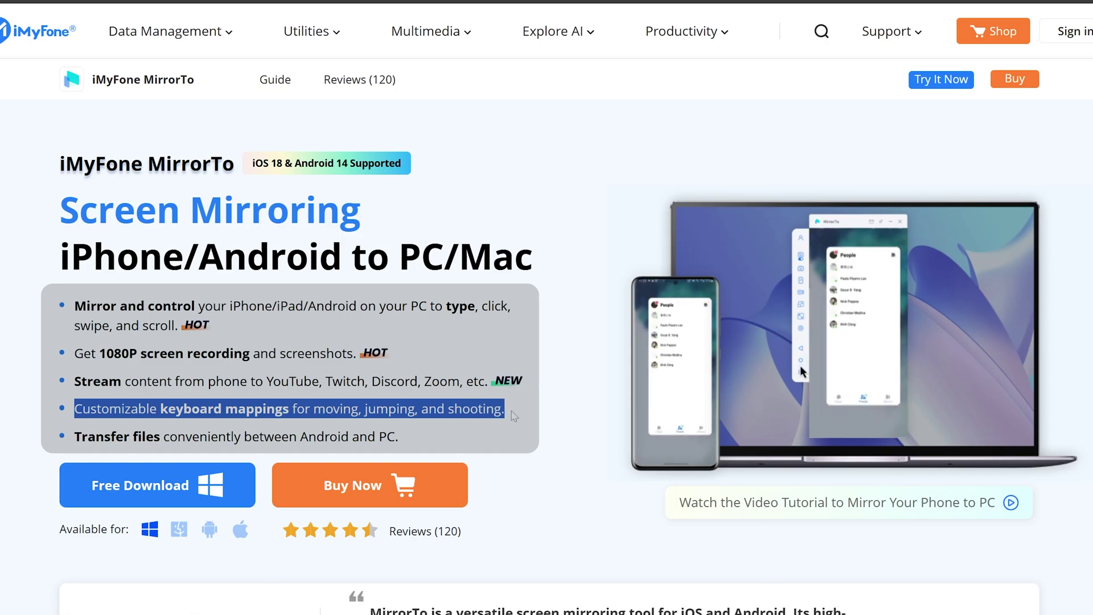
click(514, 415)
scroll(71, 382, down, 1)
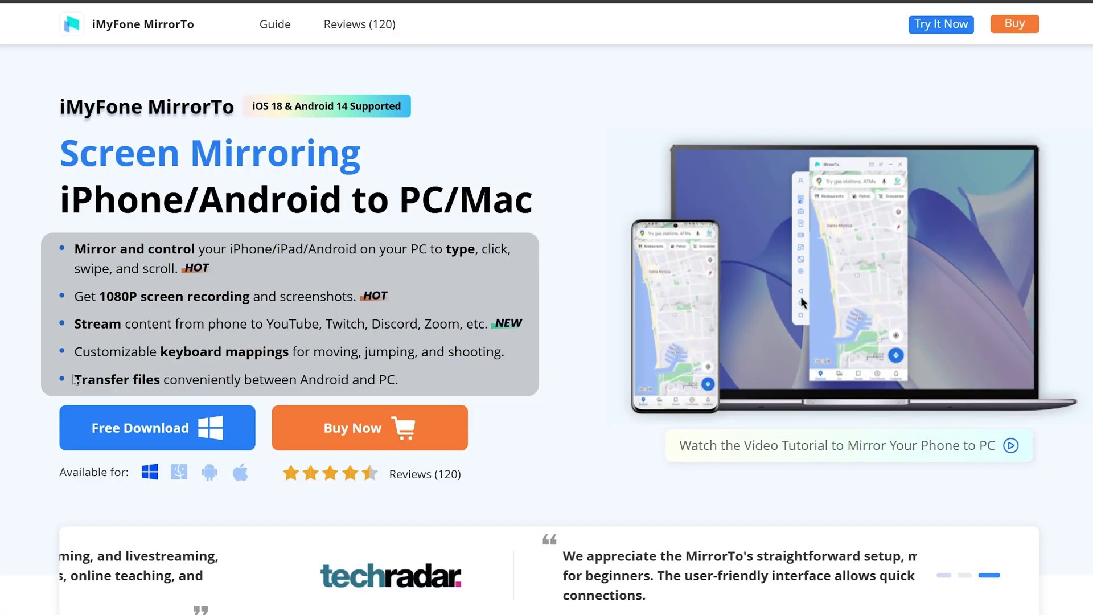
drag(71, 380, 419, 393)
click(274, 379)
double_click(270, 380)
scroll(419, 380, down, 1)
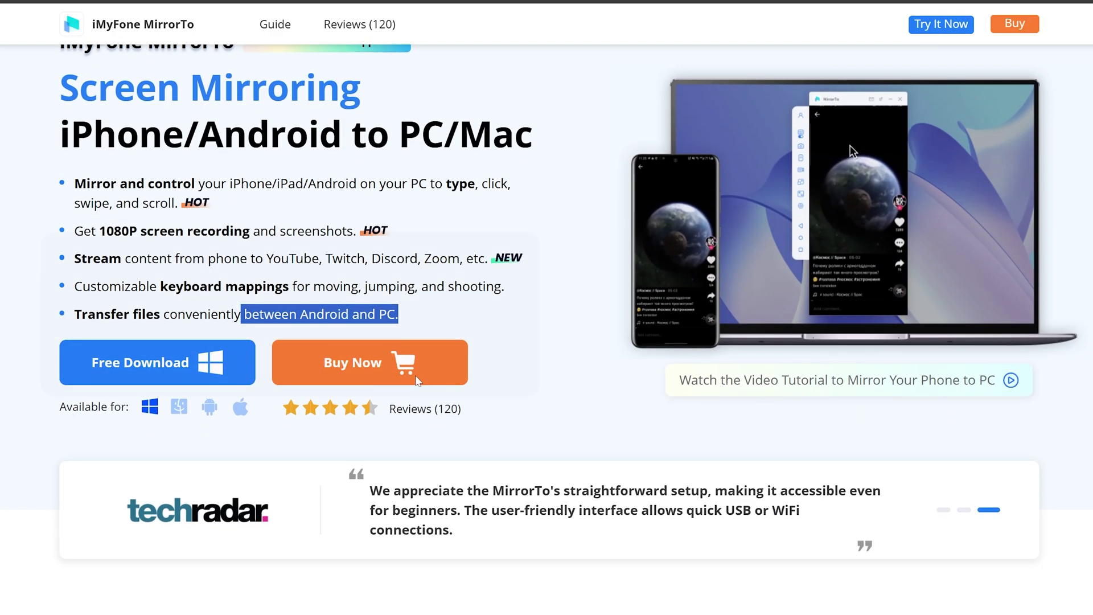
scroll(418, 380, up, 2)
click(61, 223)
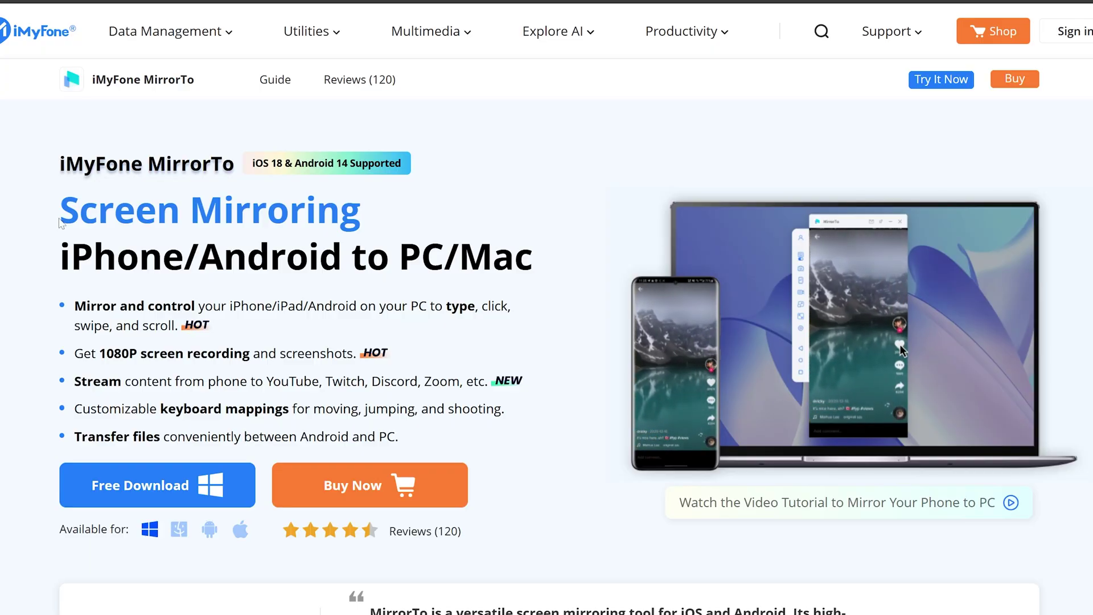
drag(61, 223, 369, 219)
click(369, 219)
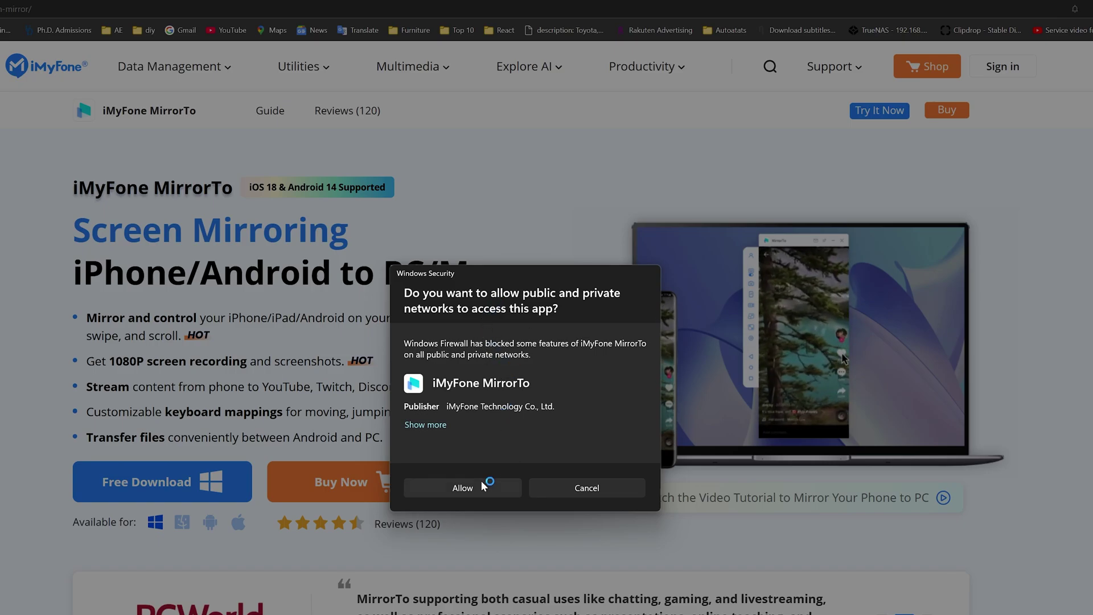
Allow MirrorTo through the Windows Security firewall on public and private networks
click(474, 489)
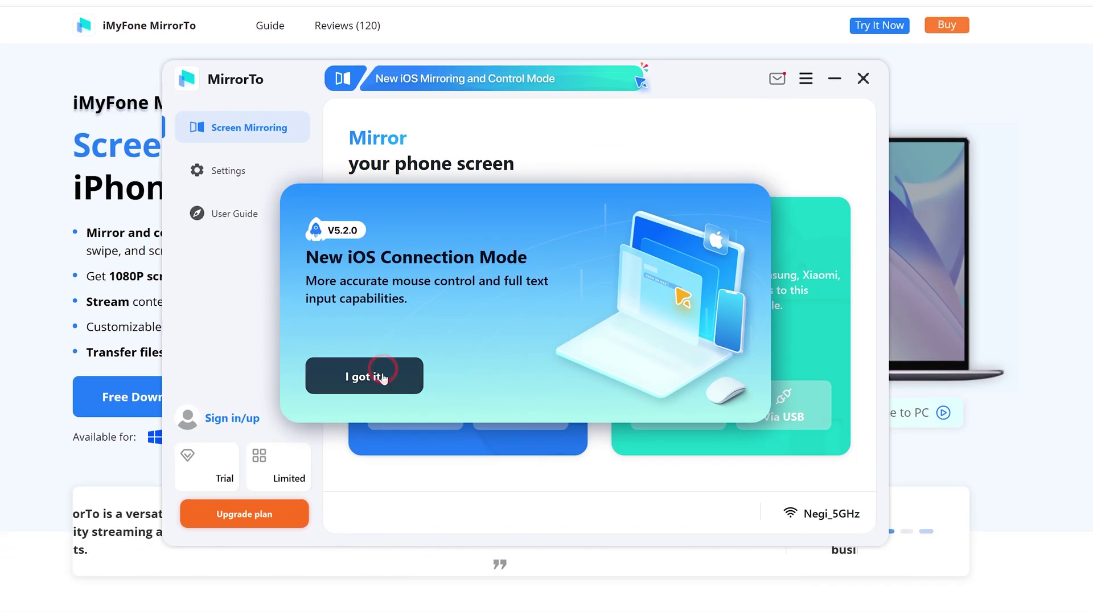
Dismiss the New iOS Connection Mode notice, briefly open and close Settings, then open the User Guide
click(381, 413)
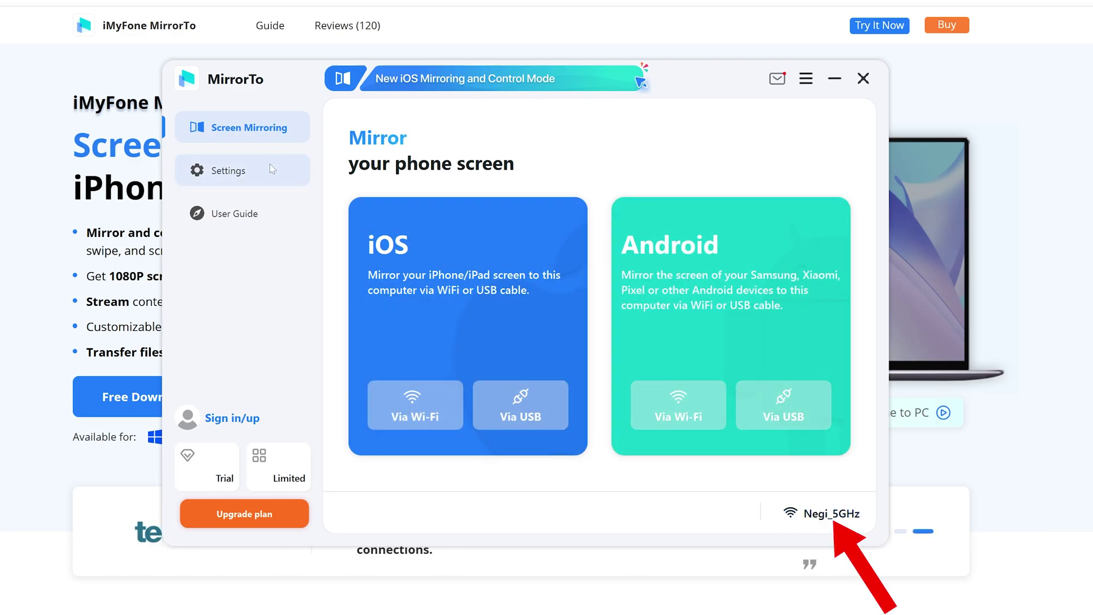
click(272, 168)
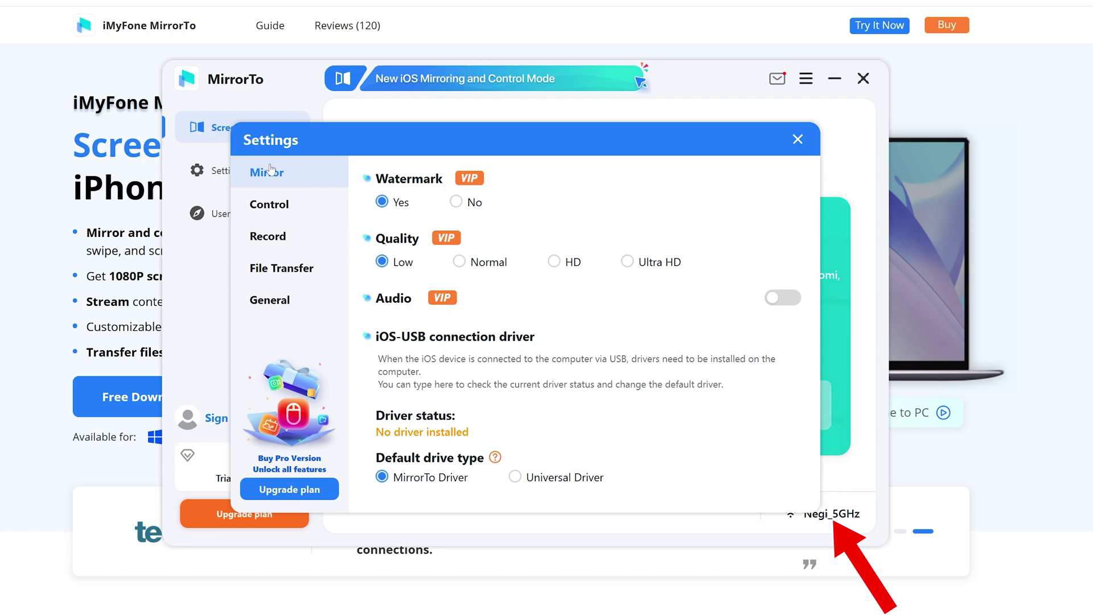
click(797, 139)
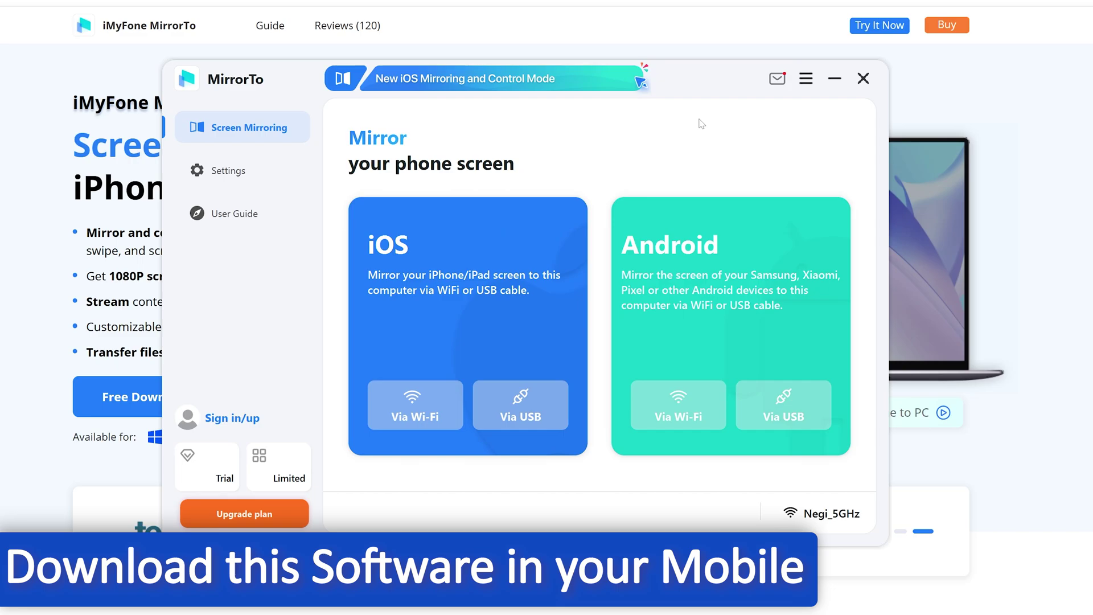
click(278, 212)
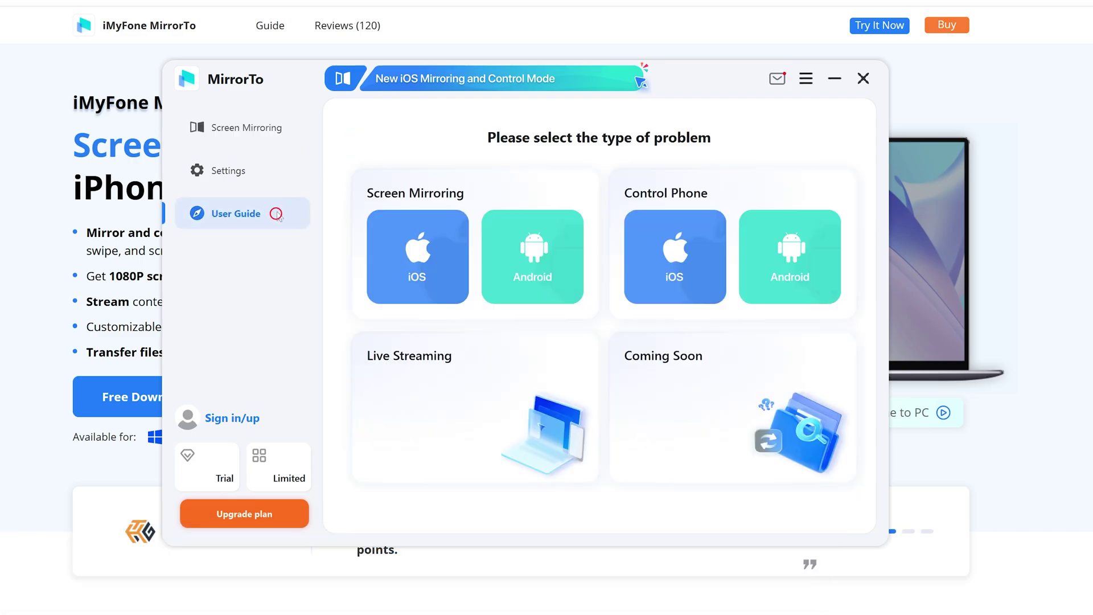
Open the Screen Mirroring > Android guide and show its Android-WiFi connection steps
click(529, 273)
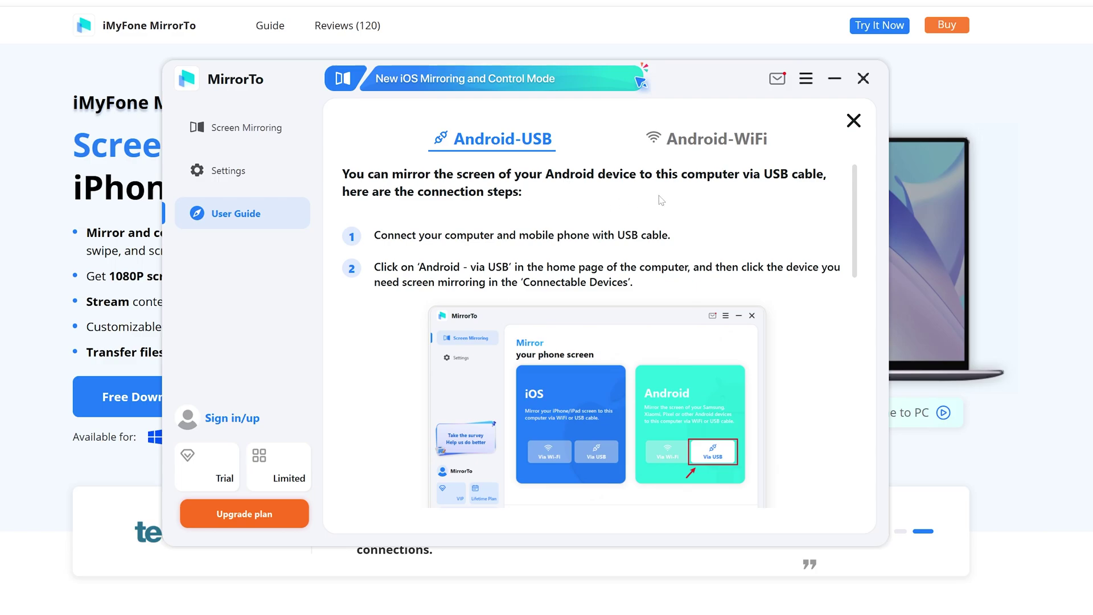
click(702, 147)
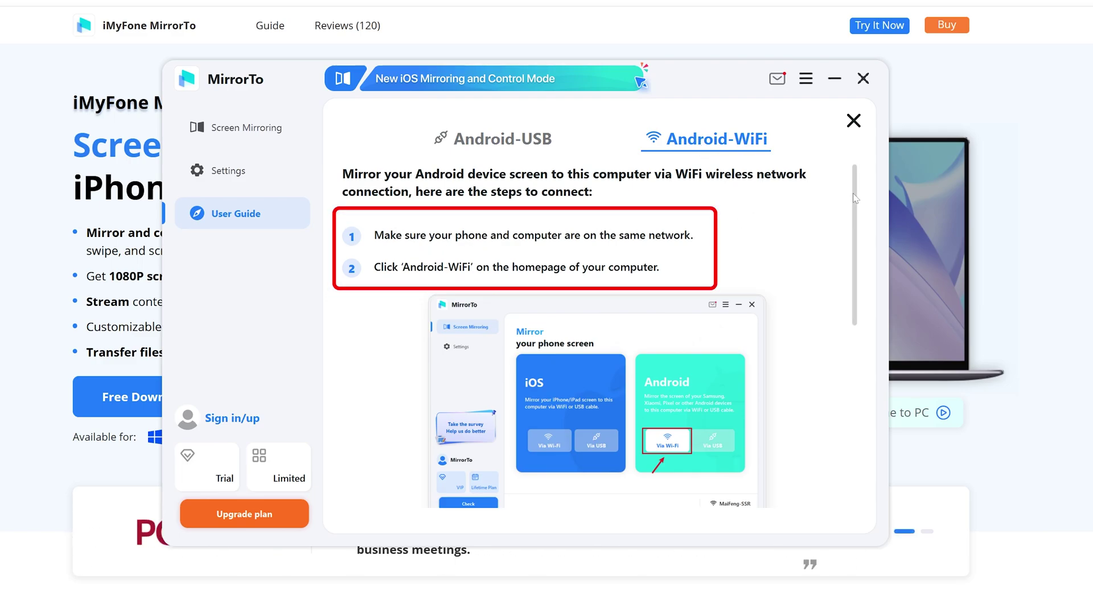
scroll(854, 198, down, 1)
scroll(831, 250, up, 1)
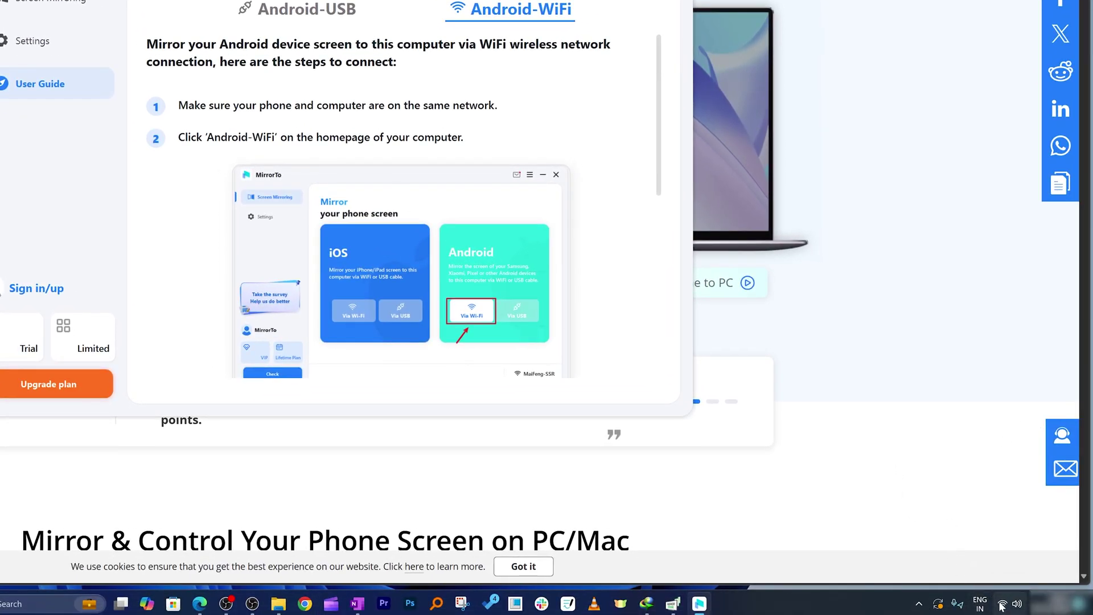
click(1002, 604)
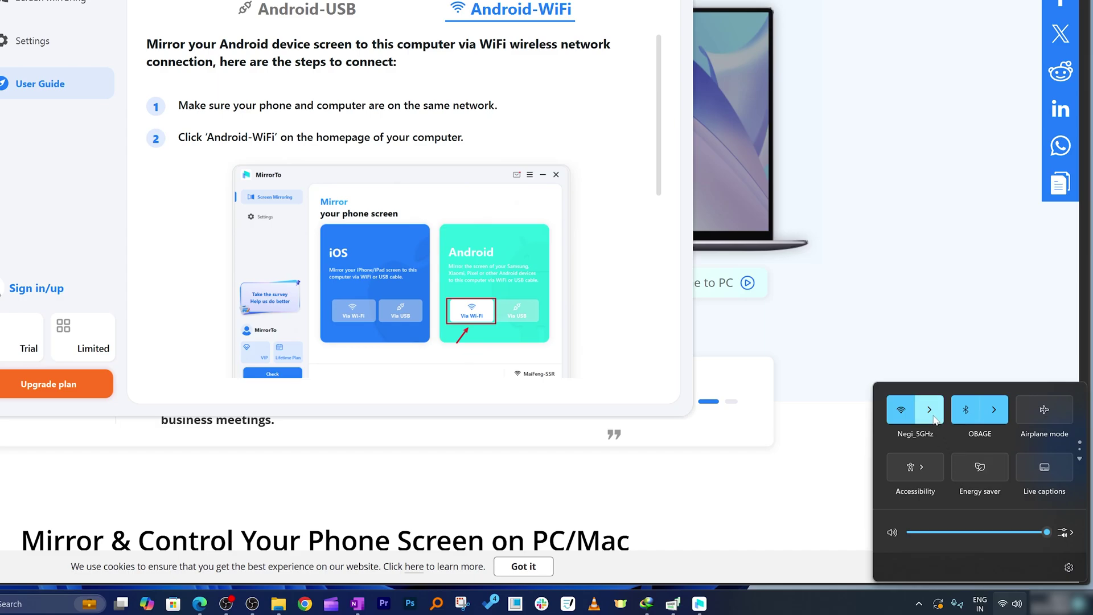
click(931, 411)
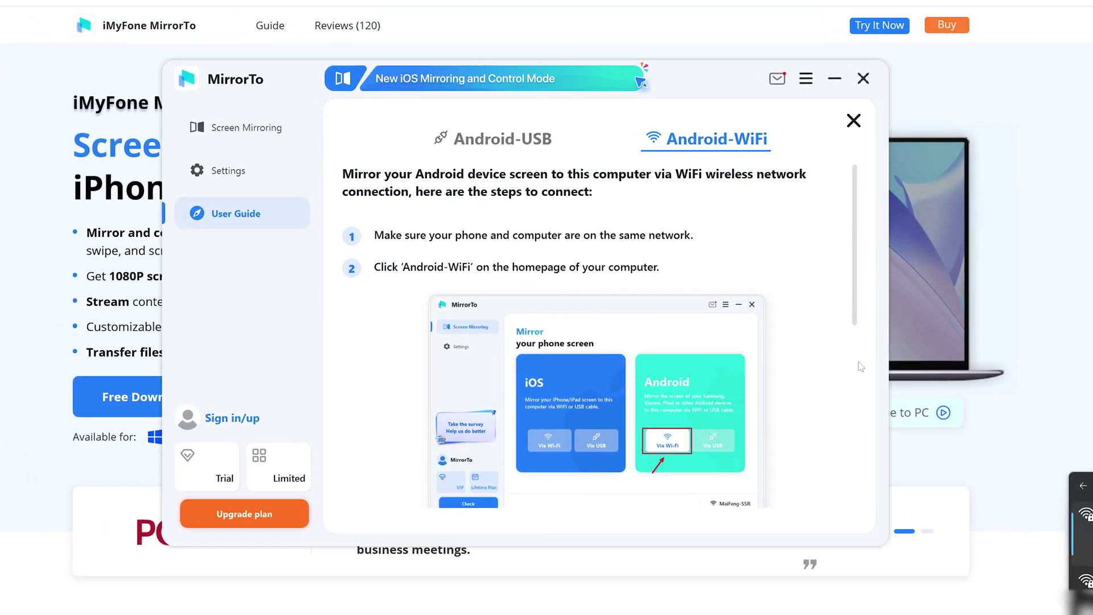
scroll(859, 367, down, 5)
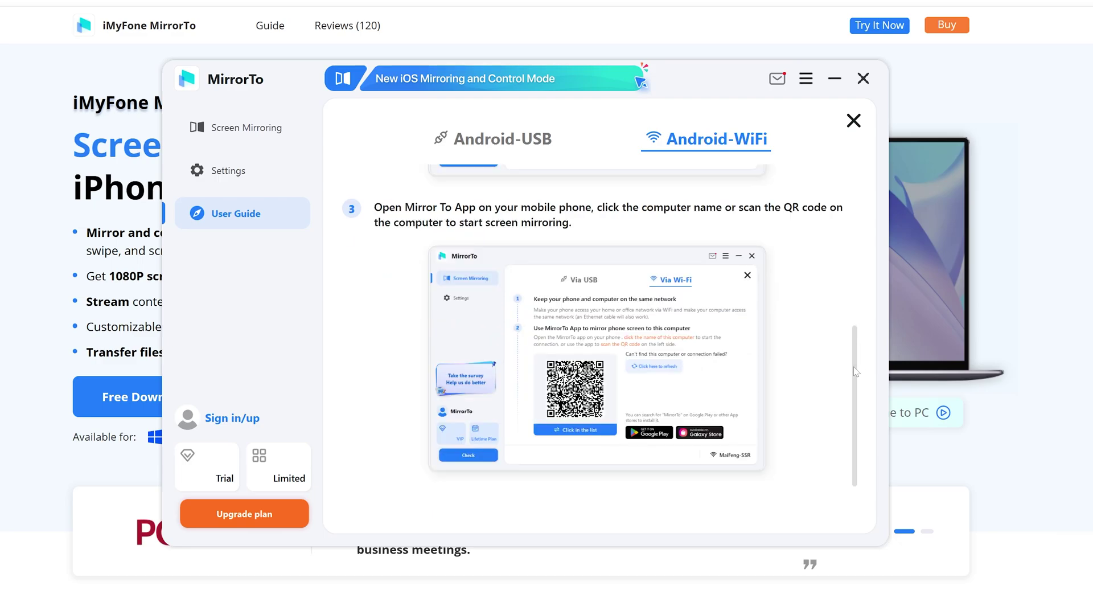
scroll(856, 372, up, 6)
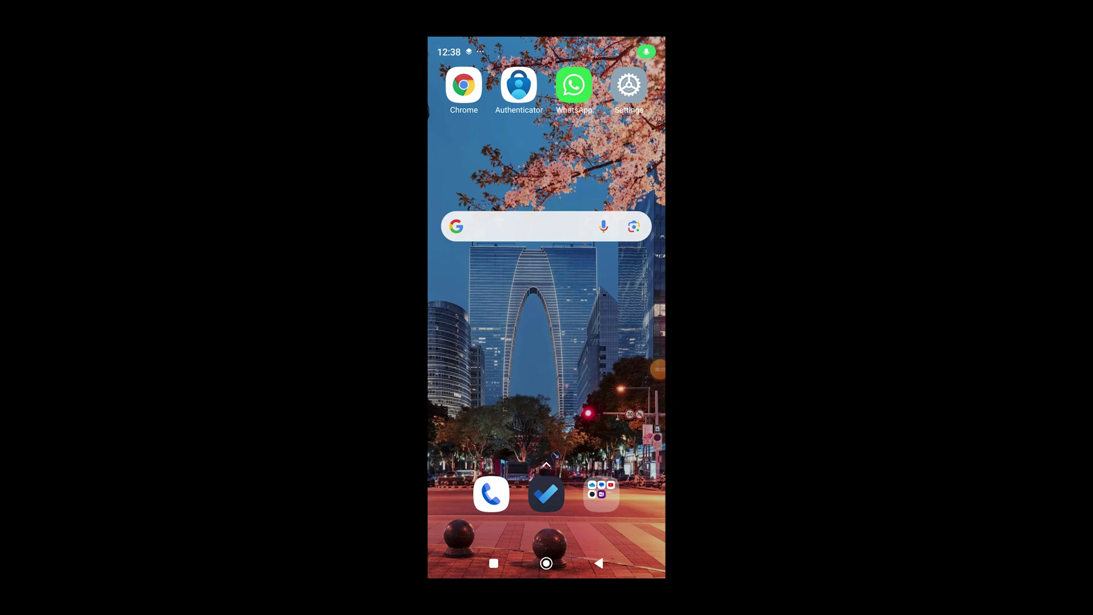
Connect the phone to its saved 5GHz Wi-Fi network, then return to the home screen
drag(626, 43, 626, 342)
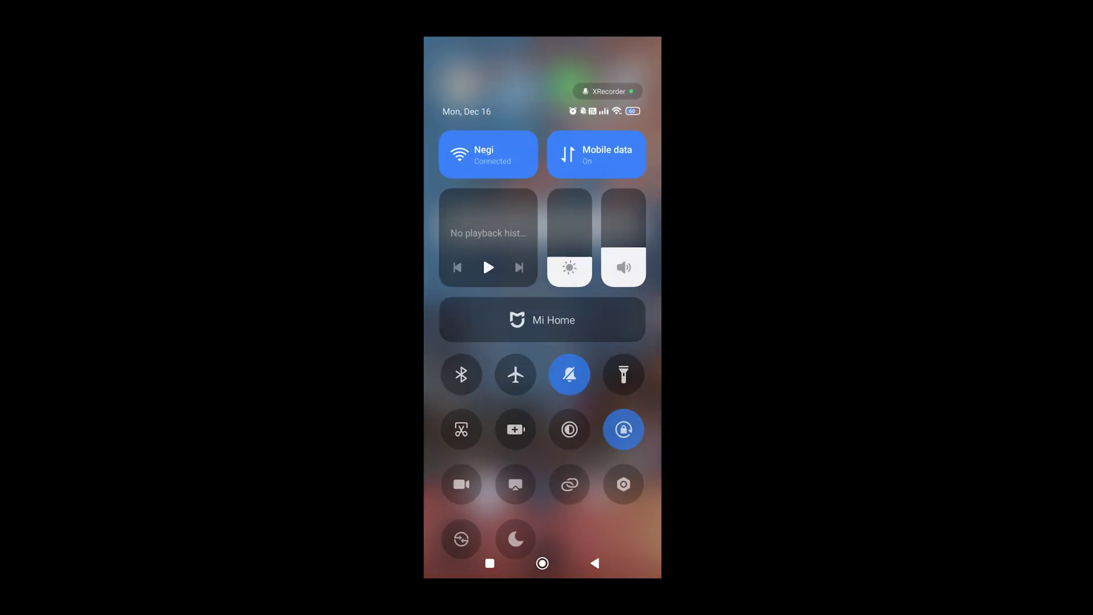
click(487, 140)
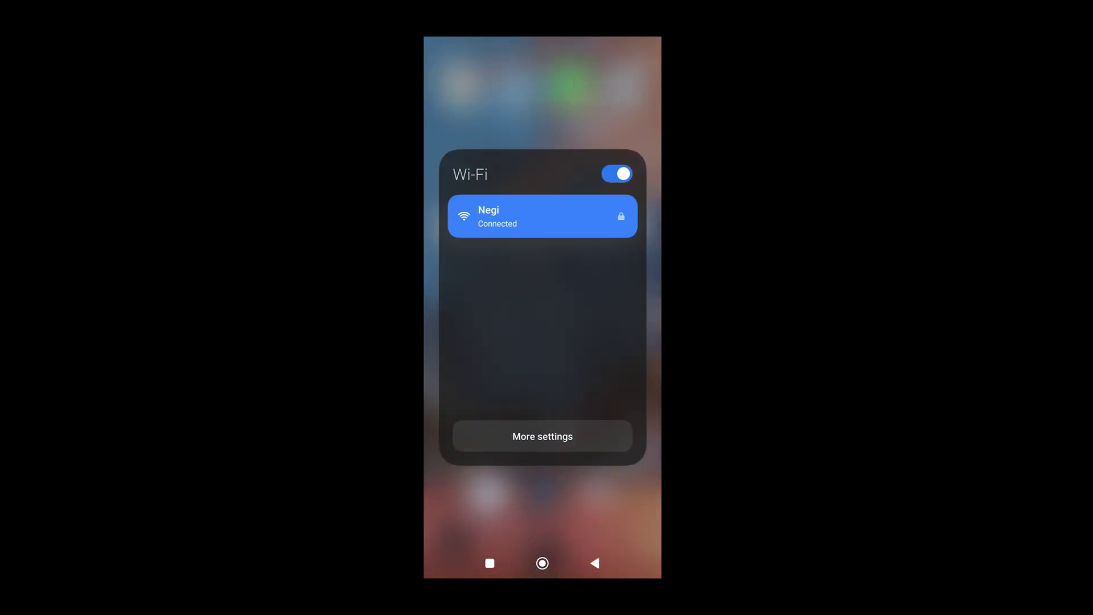
click(603, 216)
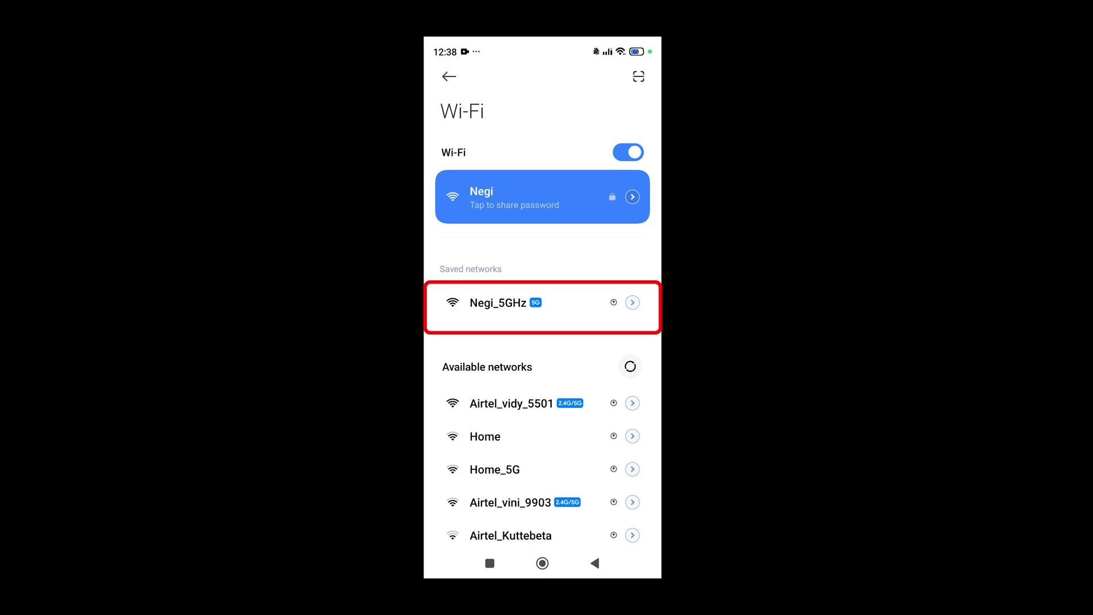
click(498, 303)
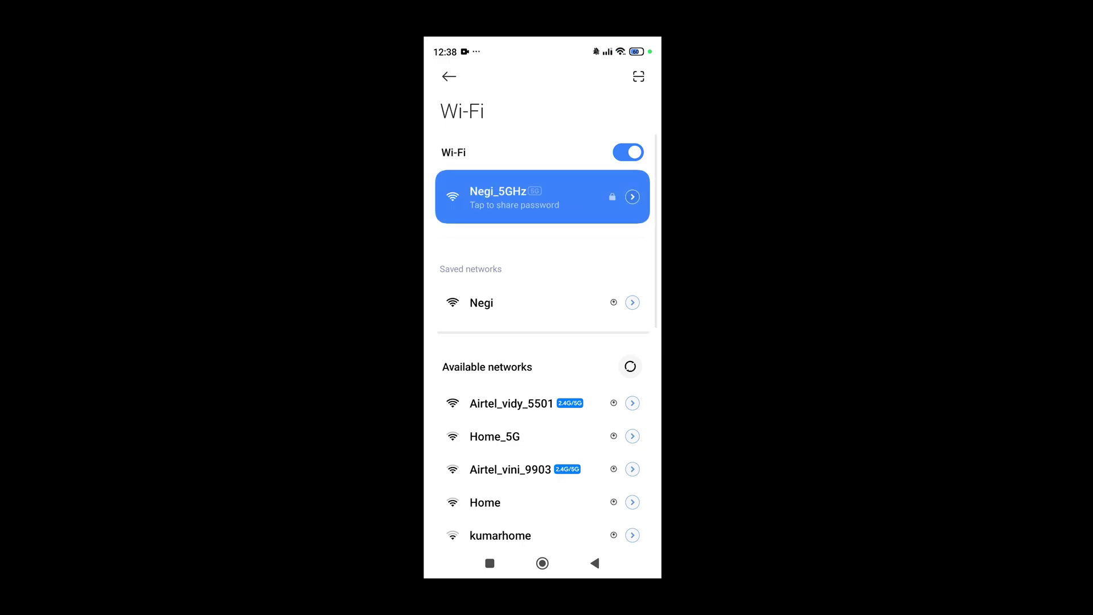
click(542, 563)
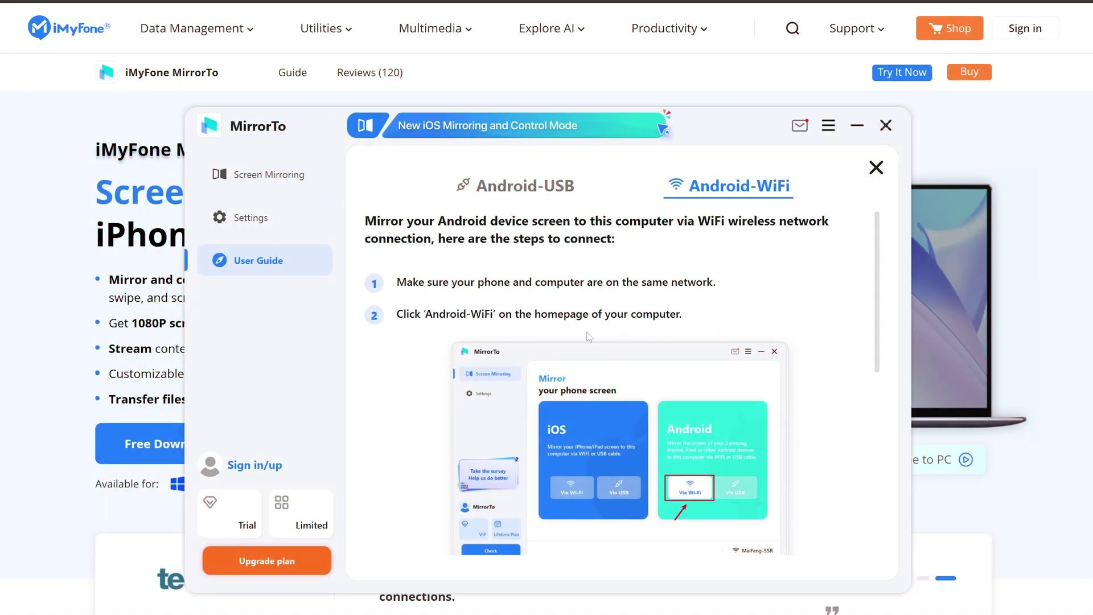
Open the Screen Mirroring page, then go back to the Android-WiFi user guide
scroll(449, 282, down, 1)
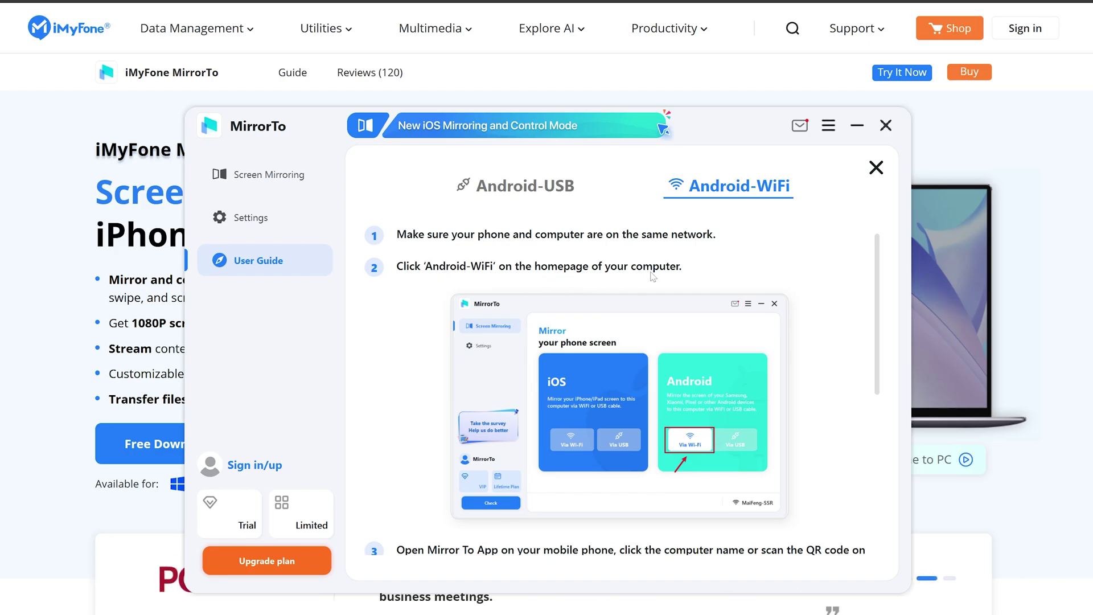
click(289, 176)
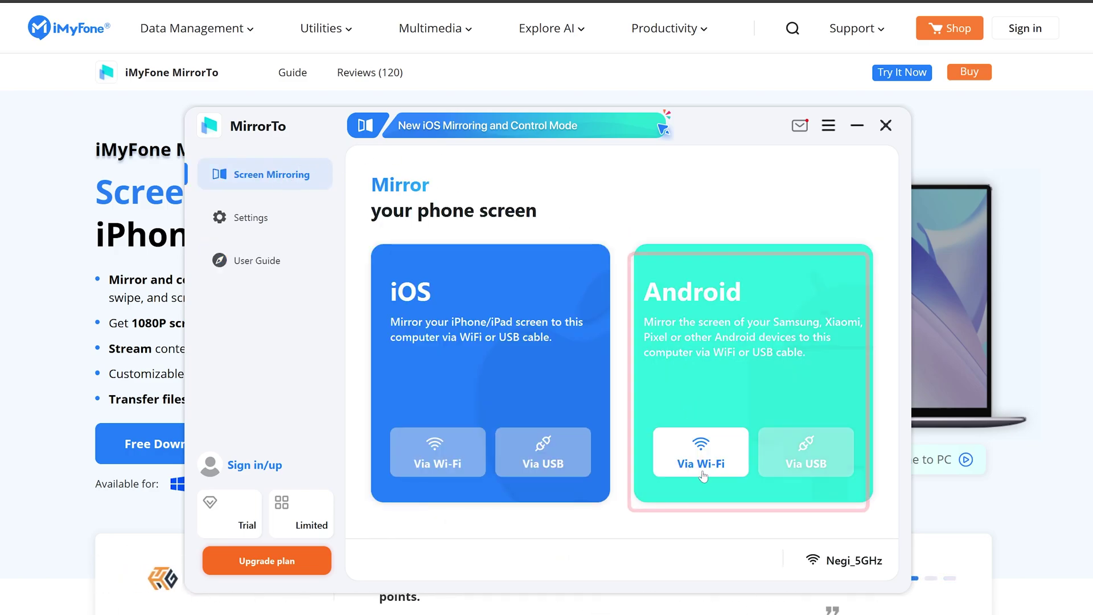
click(257, 260)
Read through the Android-WiFi steps, then open the Android Via Wi-Fi pairing page with its QR code
scroll(693, 428, down, 2)
scroll(693, 428, down, 4)
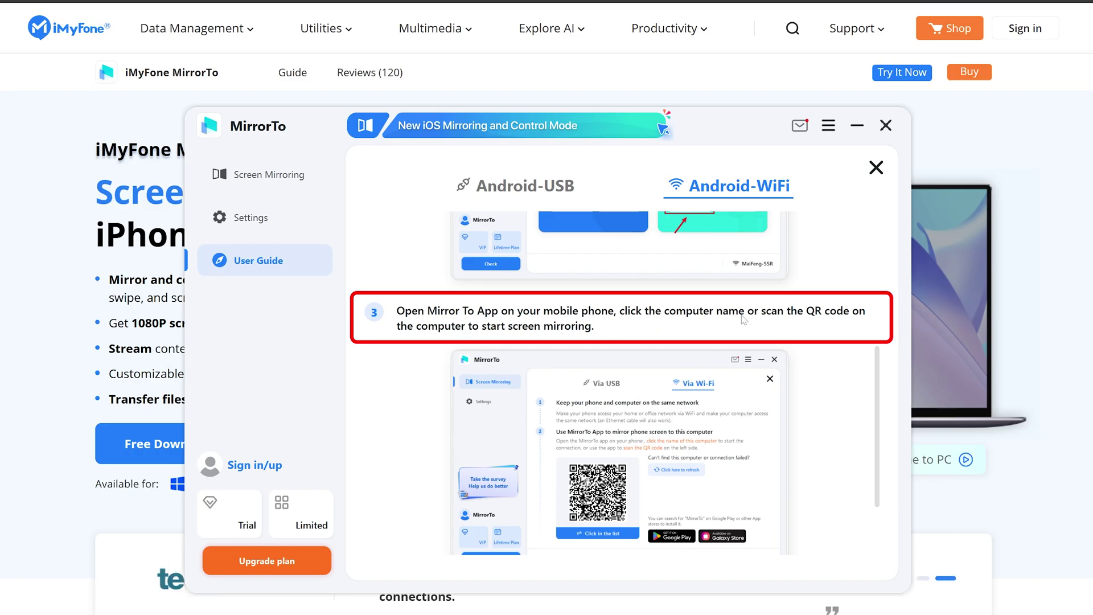
scroll(747, 320, down, 1)
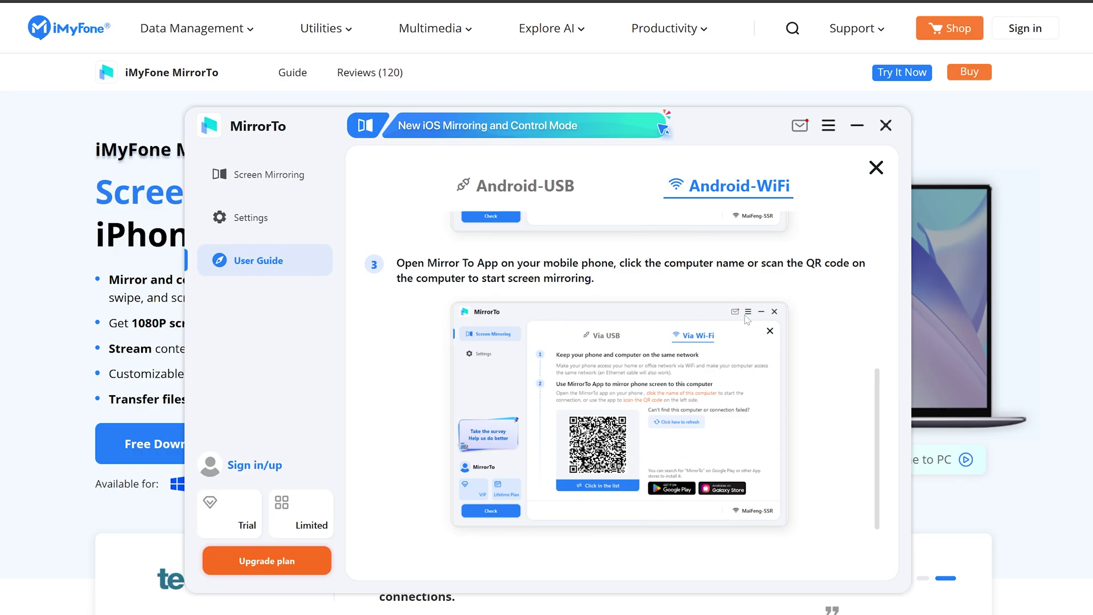
scroll(746, 320, down, 1)
scroll(746, 319, up, 7)
click(303, 181)
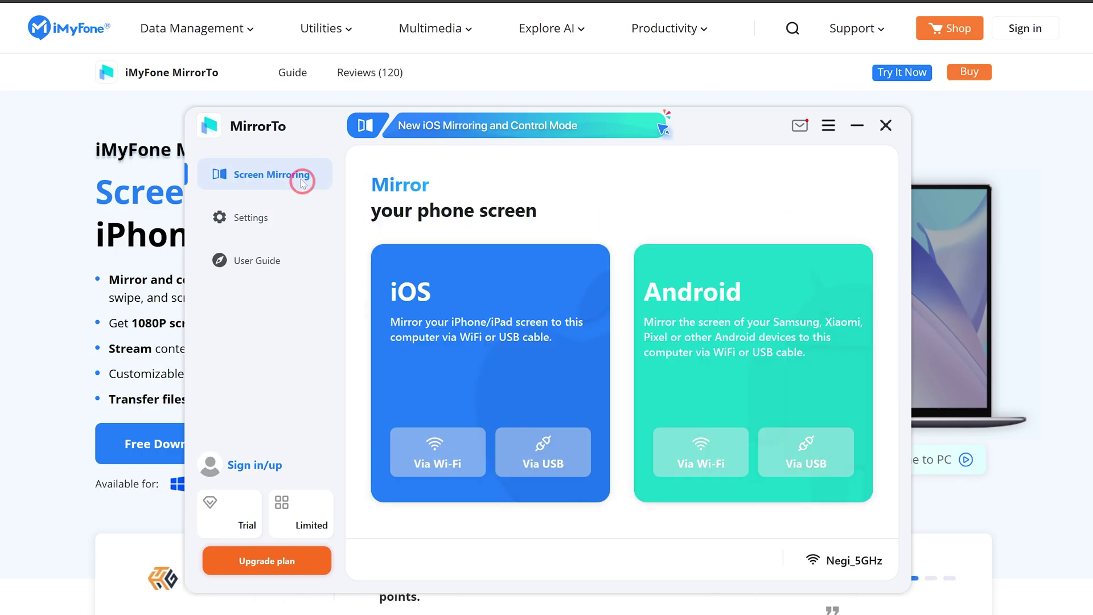
click(708, 455)
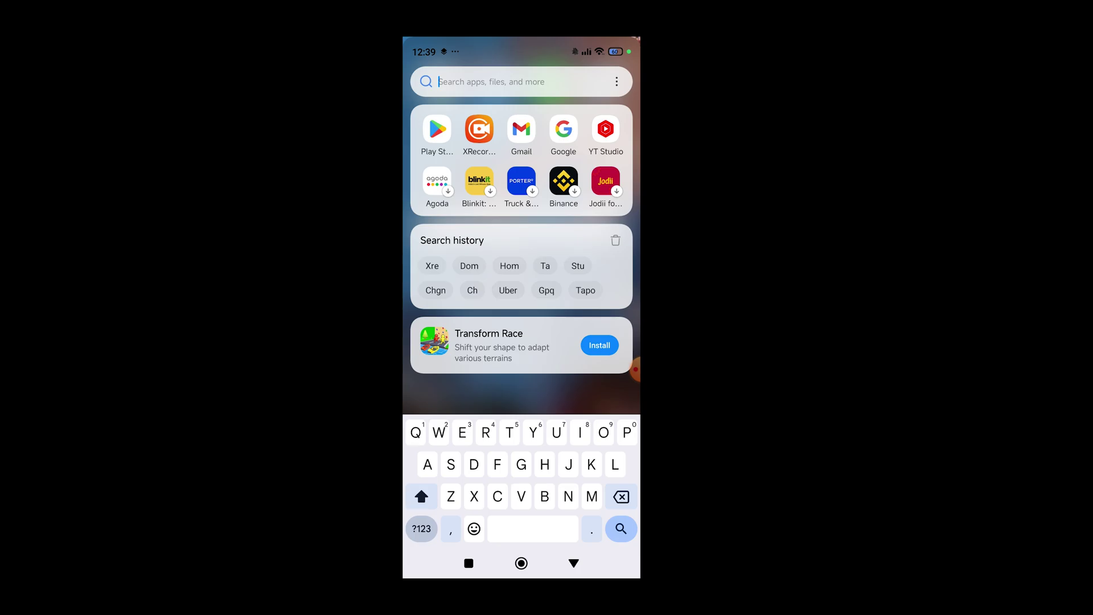
Search the Play Store for 'mirrorto' and install the MirrorTo App on the phone
click(437, 130)
click(521, 520)
click(519, 521)
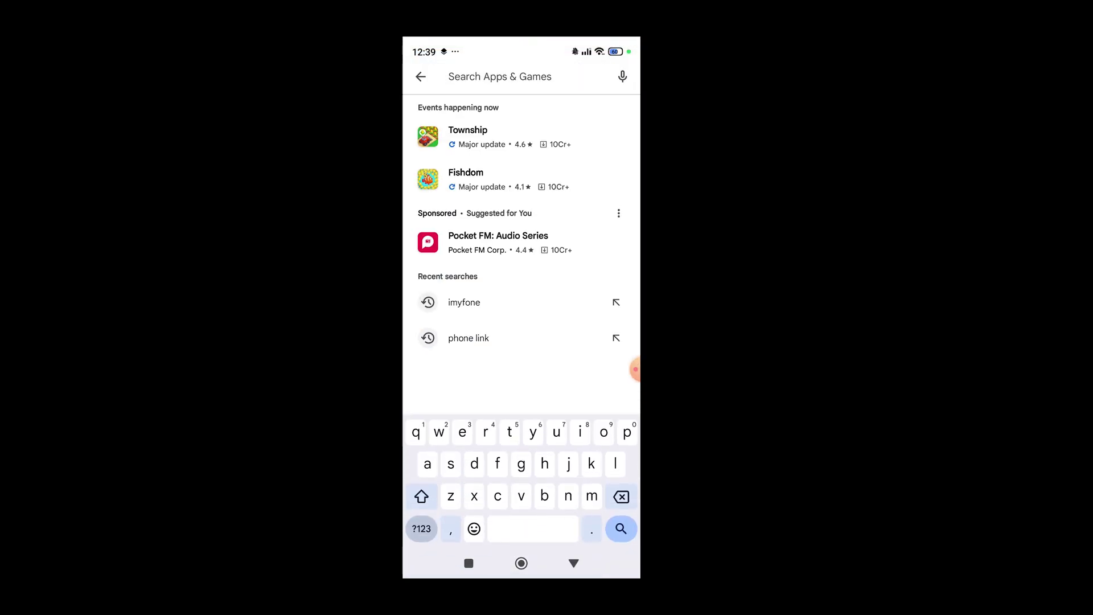
text(m)
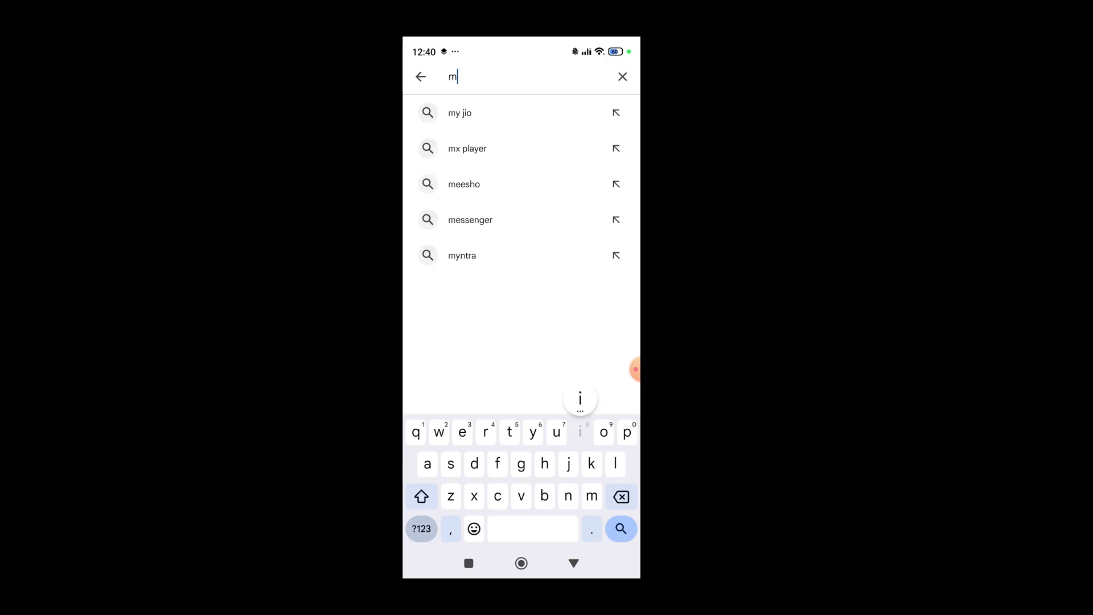
text(irrorto)
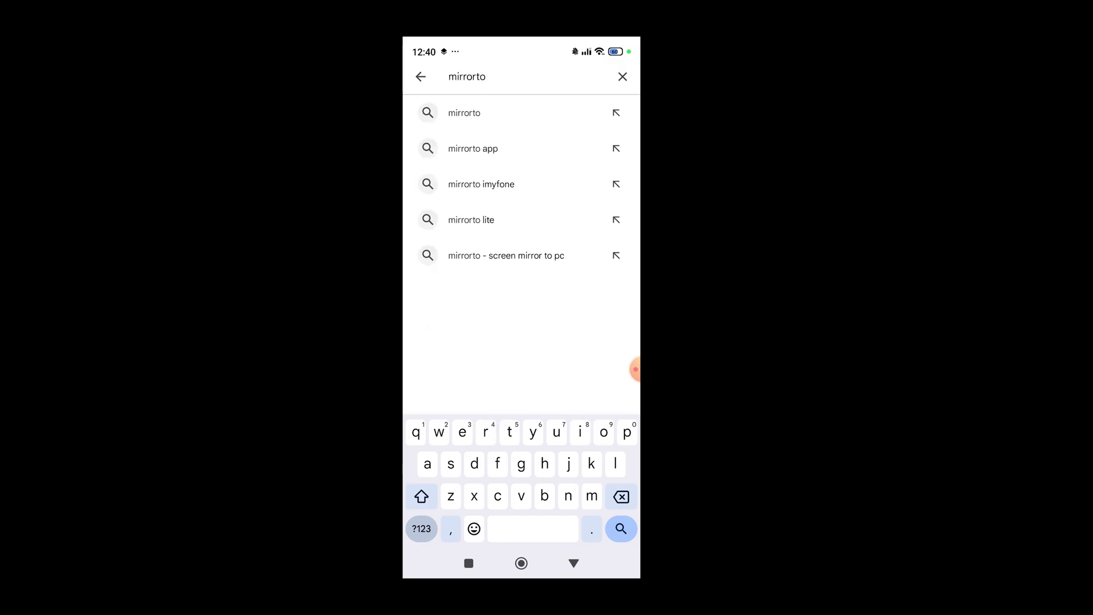
key(Return)
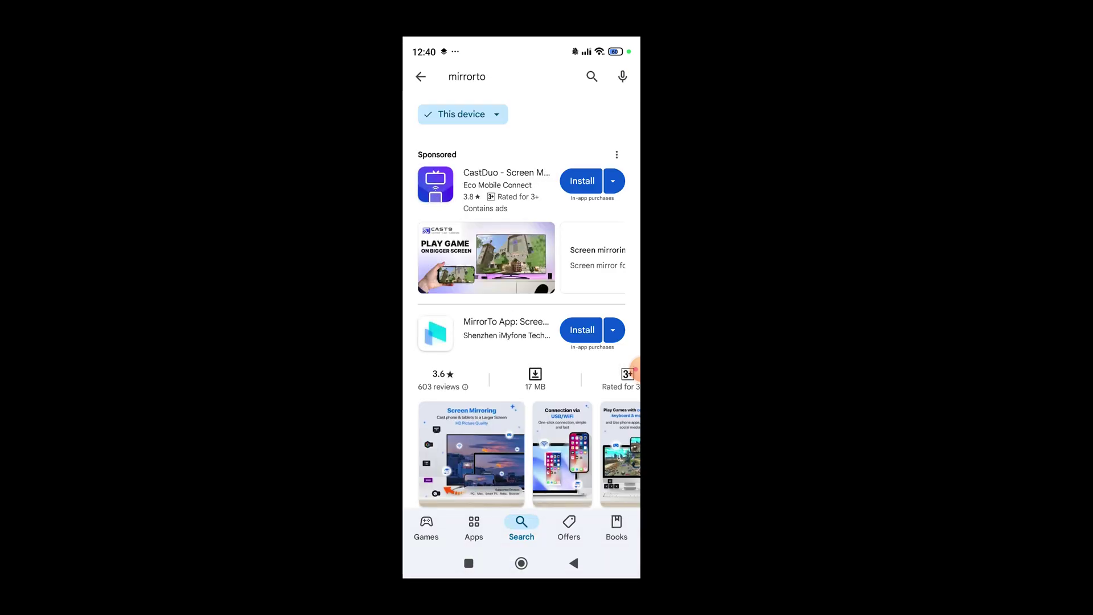
drag(633, 367, 631, 300)
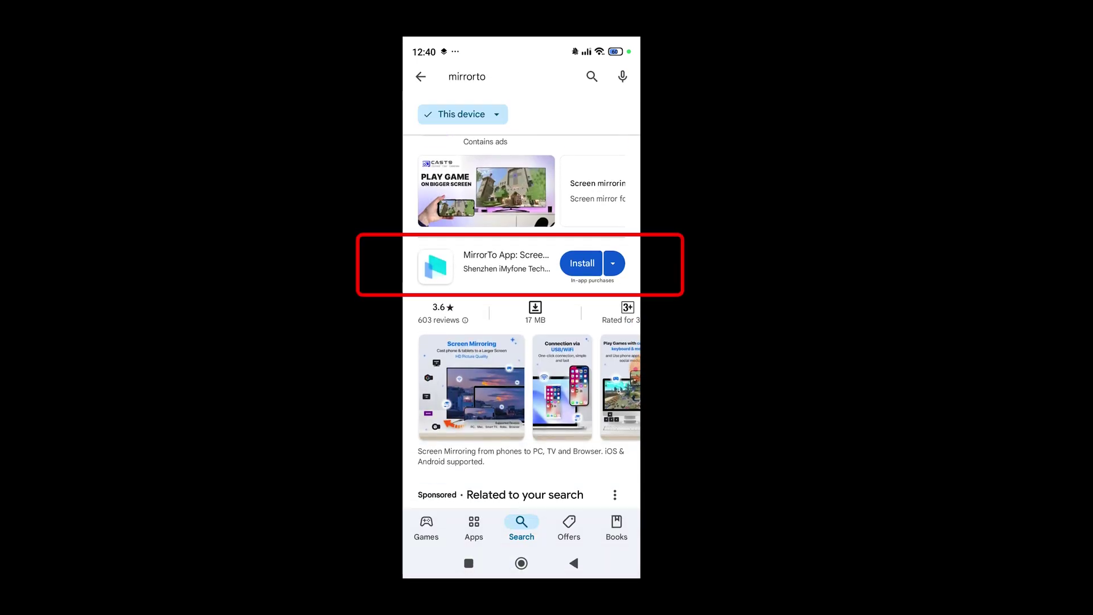
scroll(521, 318, down, 1)
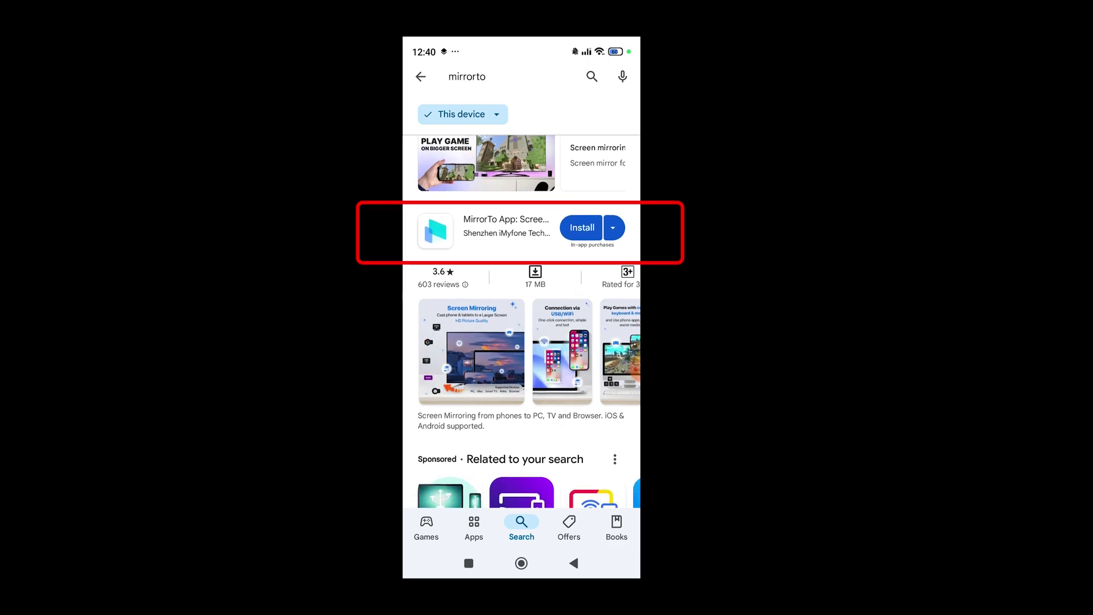
click(582, 227)
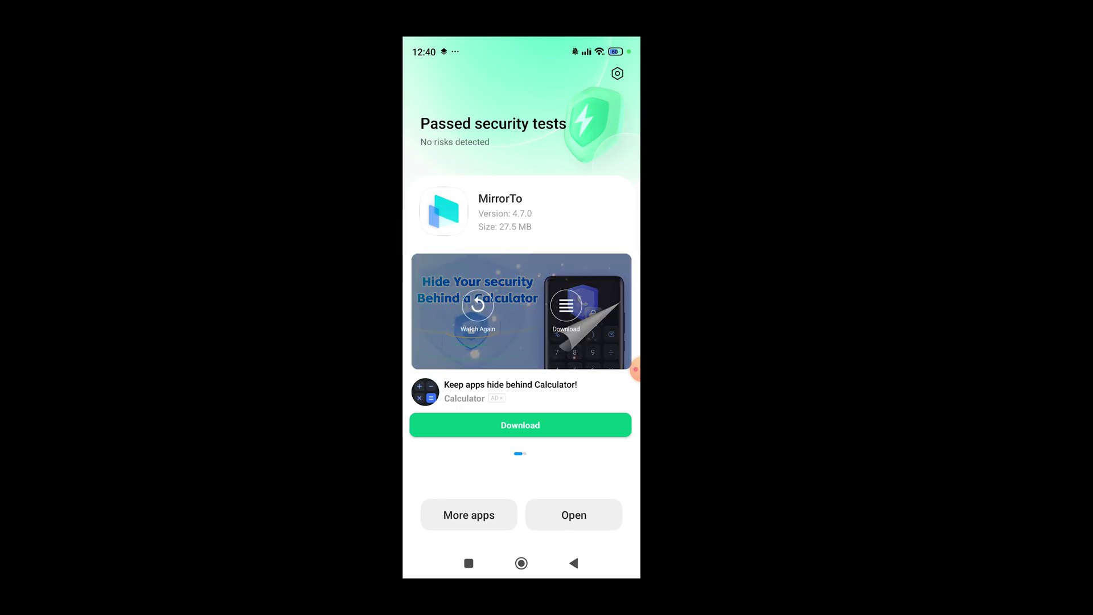
Open the MirrorTo phone app, agree to its service agreement, and log in with the first Google account
click(574, 514)
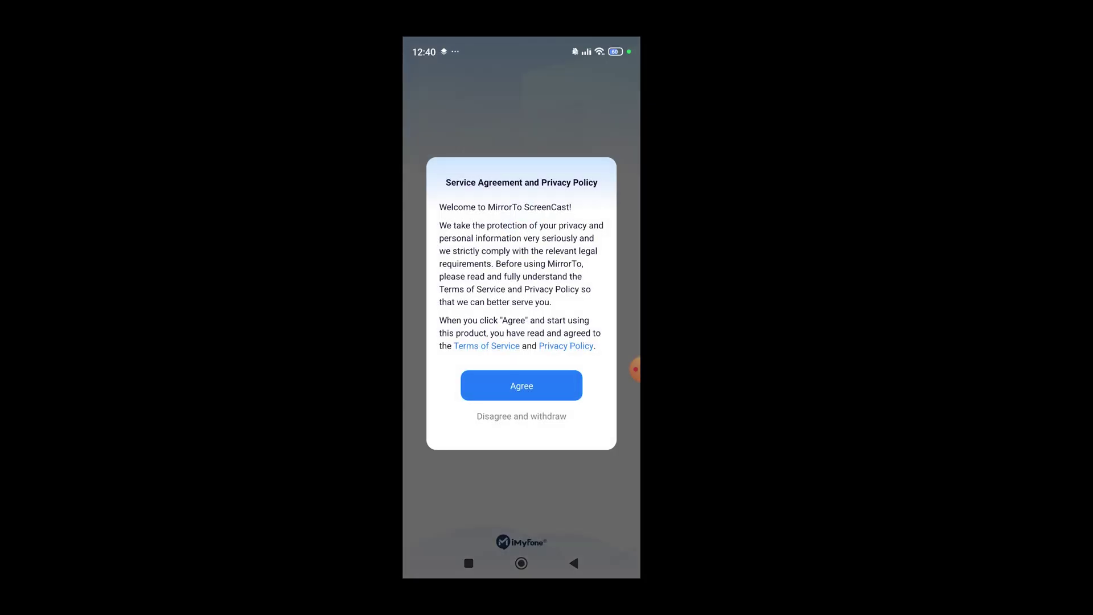
click(520, 389)
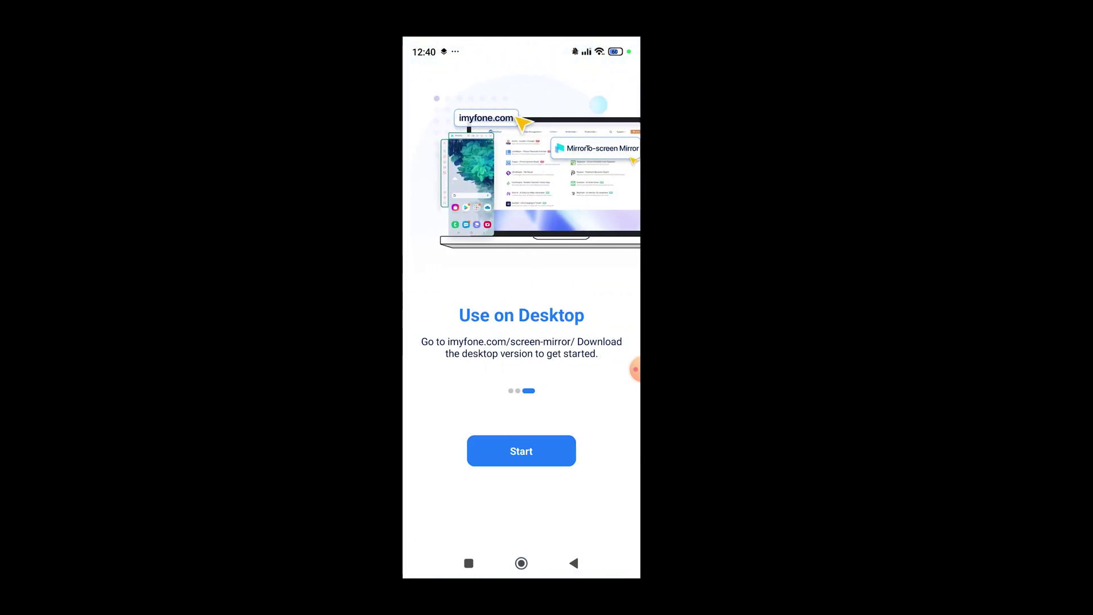
click(519, 454)
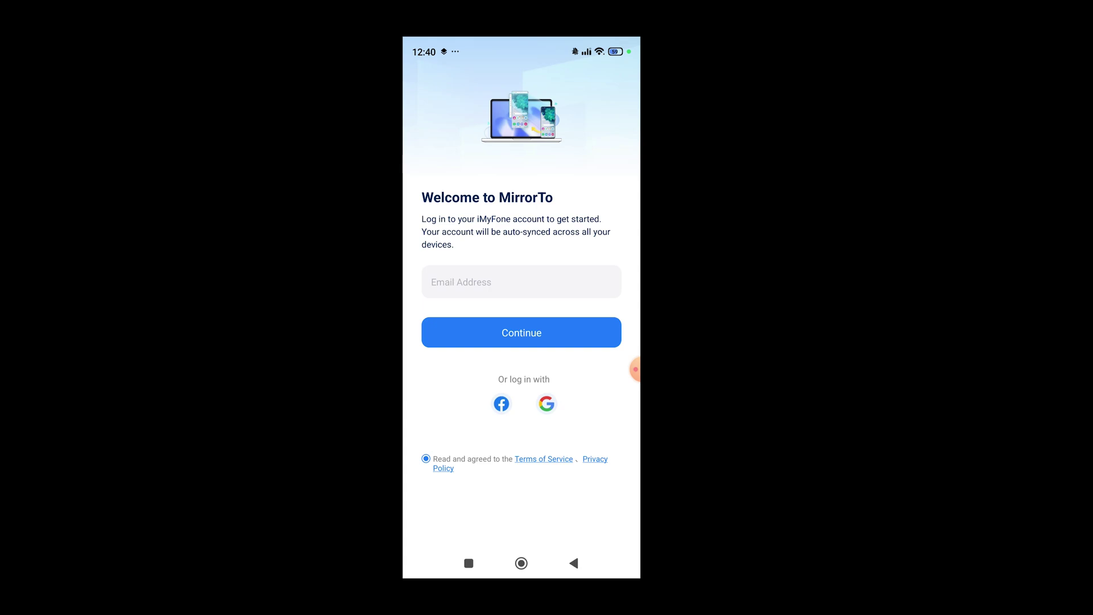
click(548, 404)
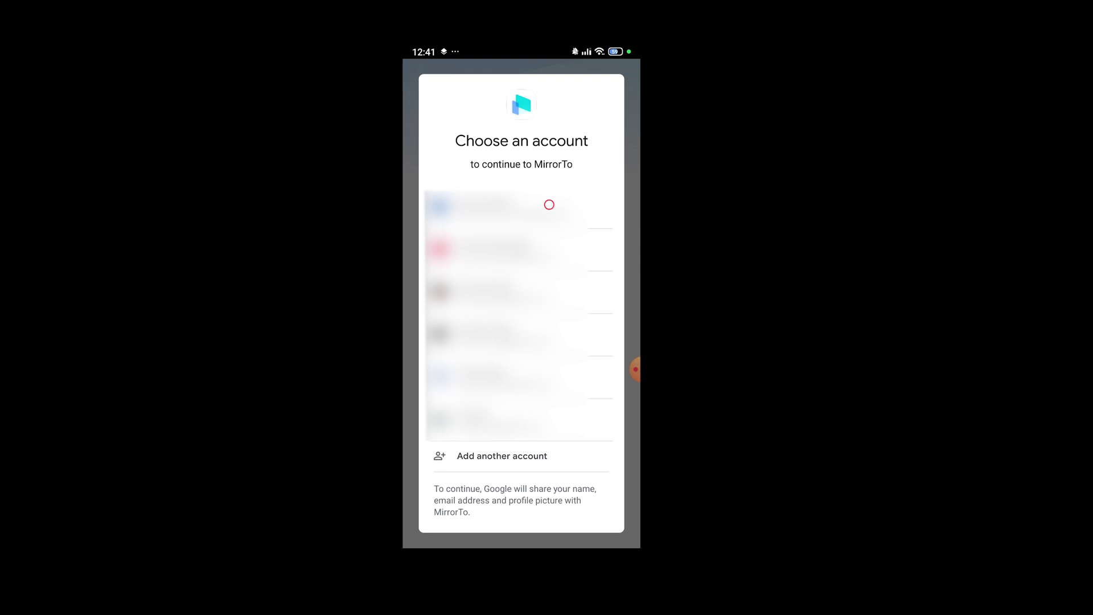
click(548, 204)
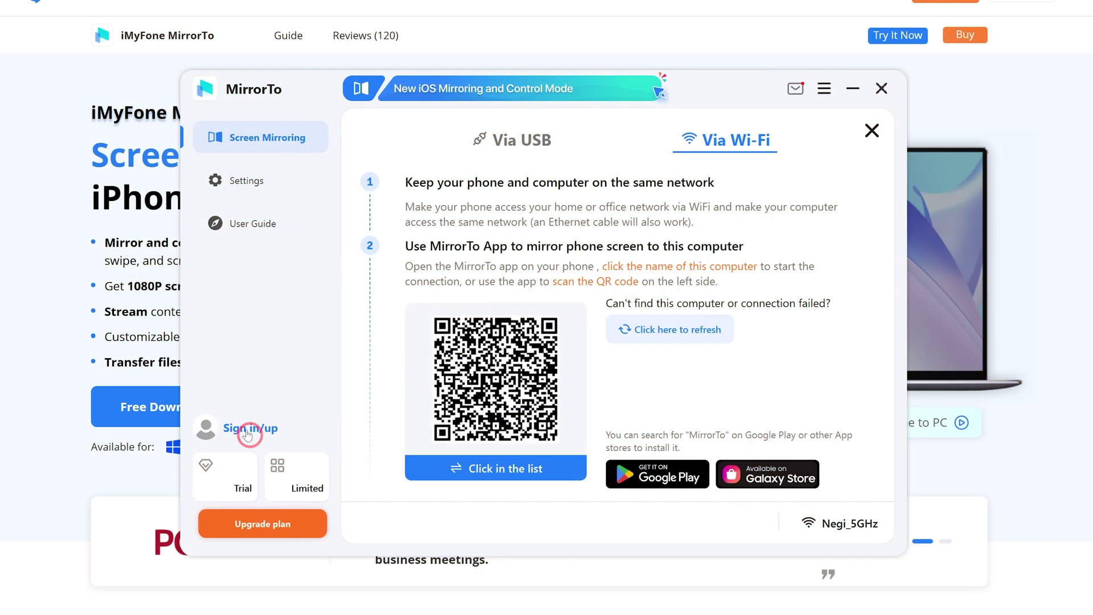
Sign in to the PC app's iMyFone ID via Google using the first account, approving imyfone.com
click(247, 433)
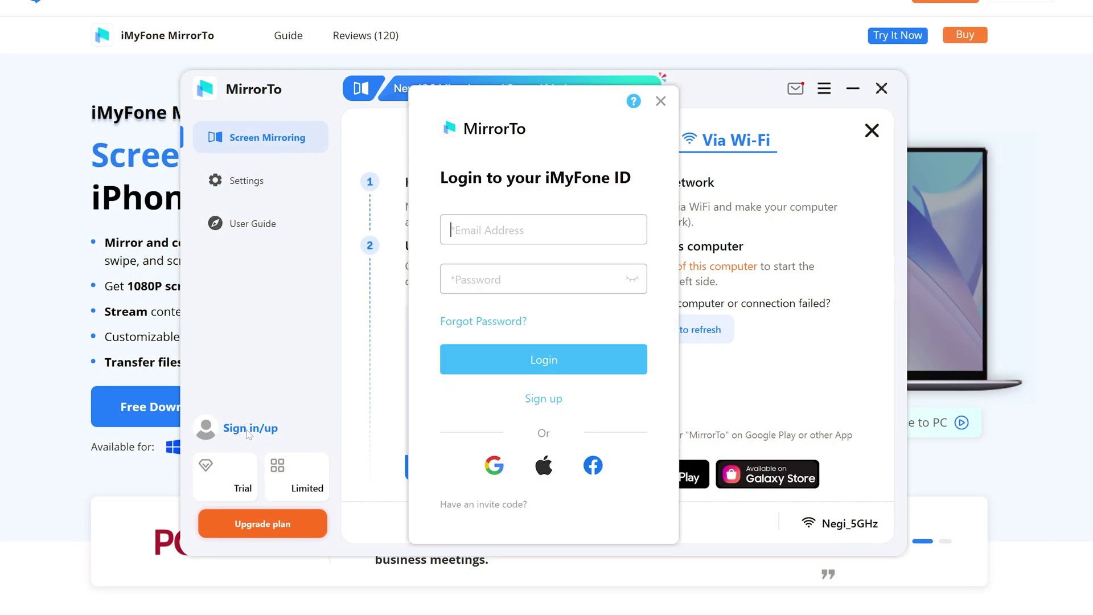
click(501, 468)
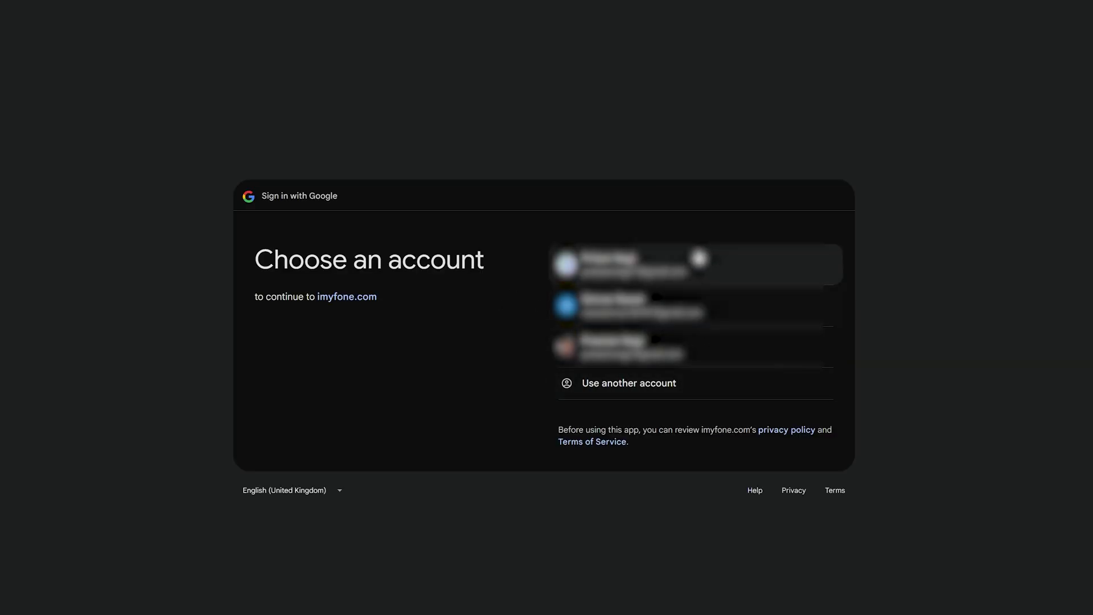
click(698, 255)
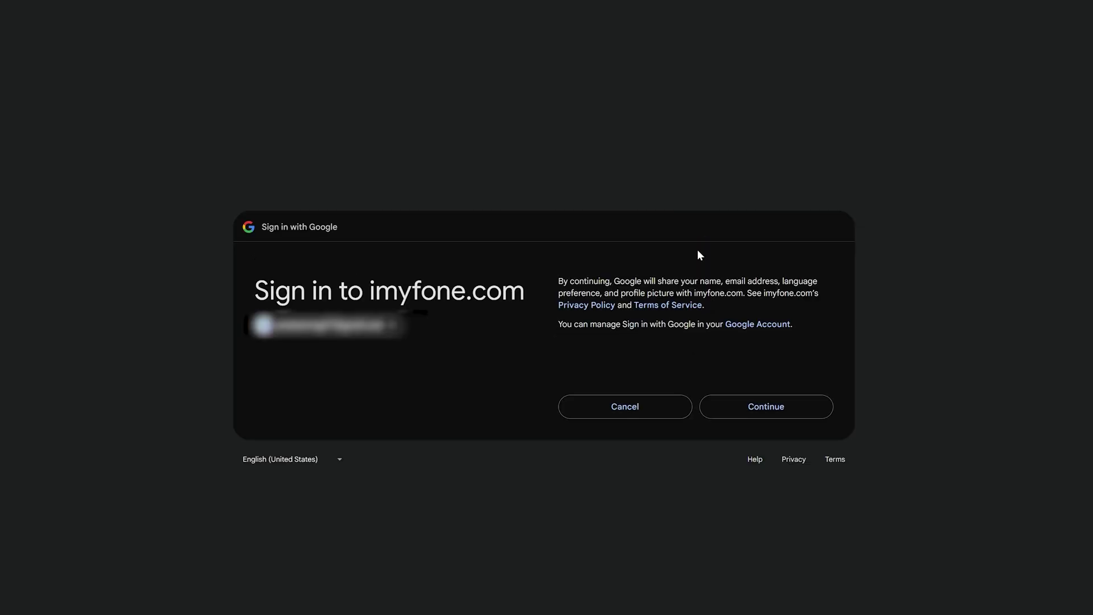
click(773, 406)
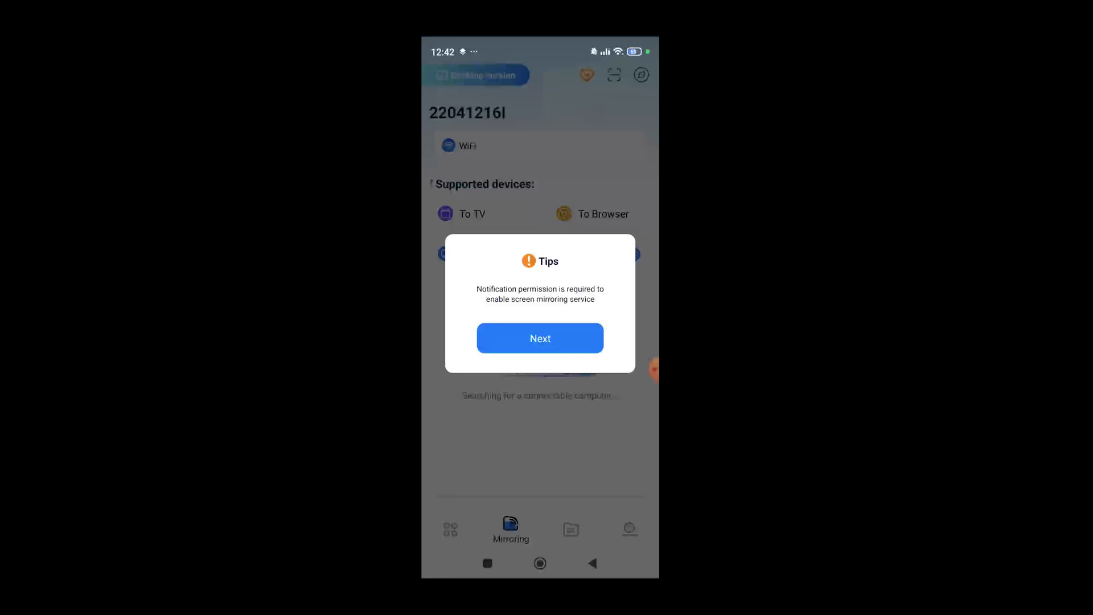
Turn on Show notifications for MirrorTo on the phone
click(545, 338)
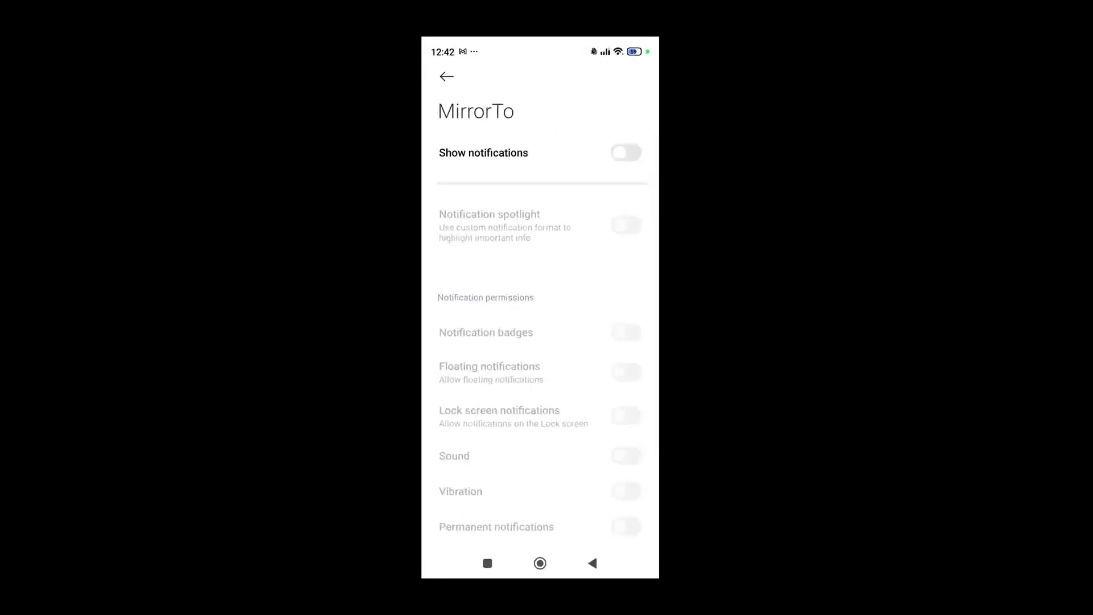
click(625, 153)
scroll(539, 307, down, 3)
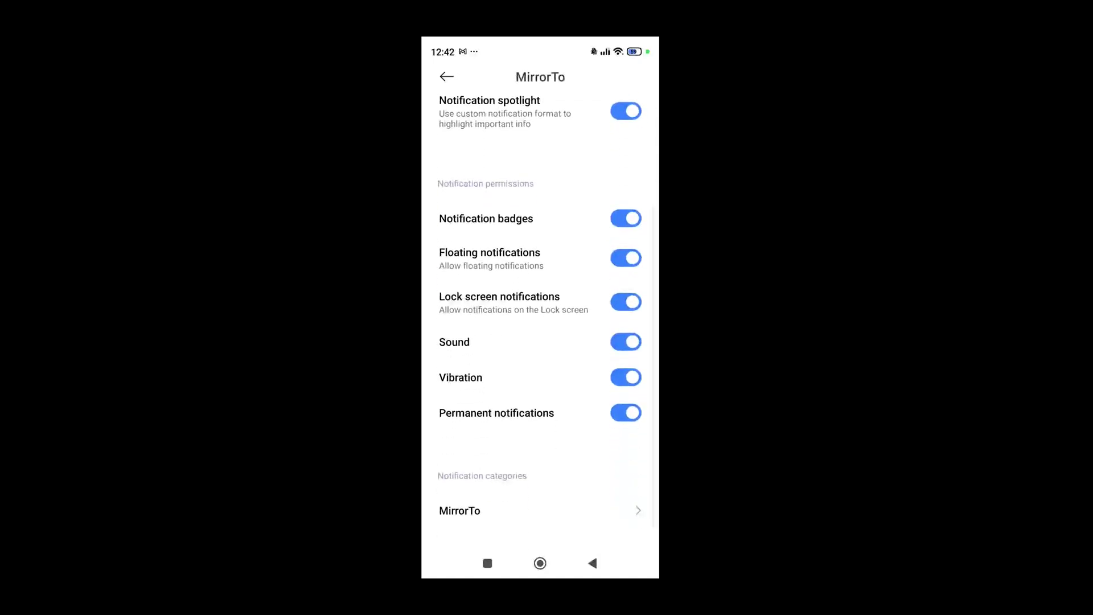
click(446, 76)
Allow MirrorTo location and camera access only while using the app
click(534, 337)
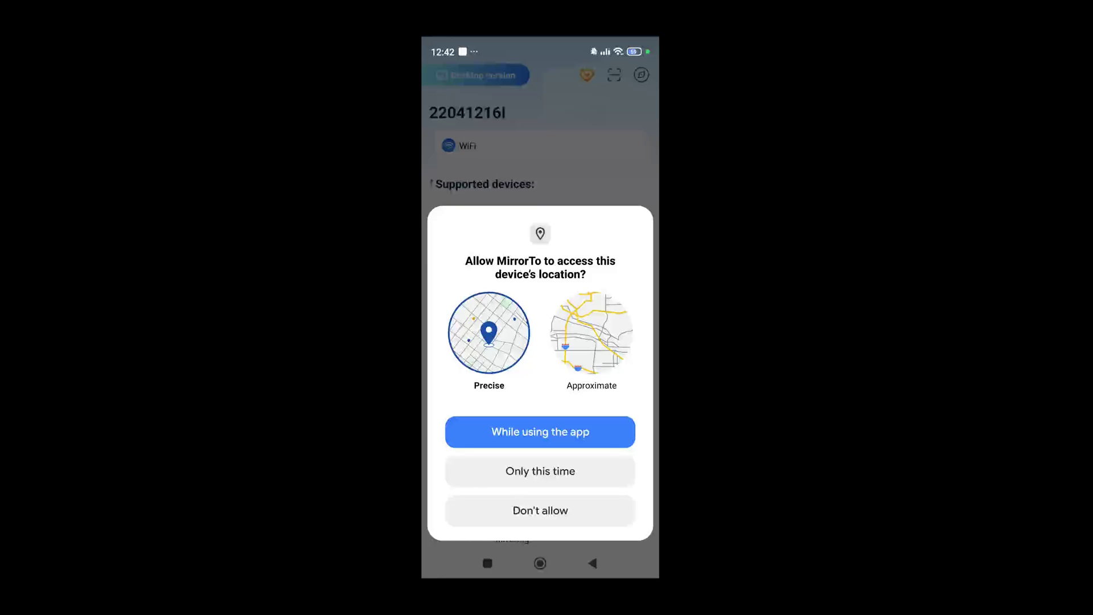
click(542, 435)
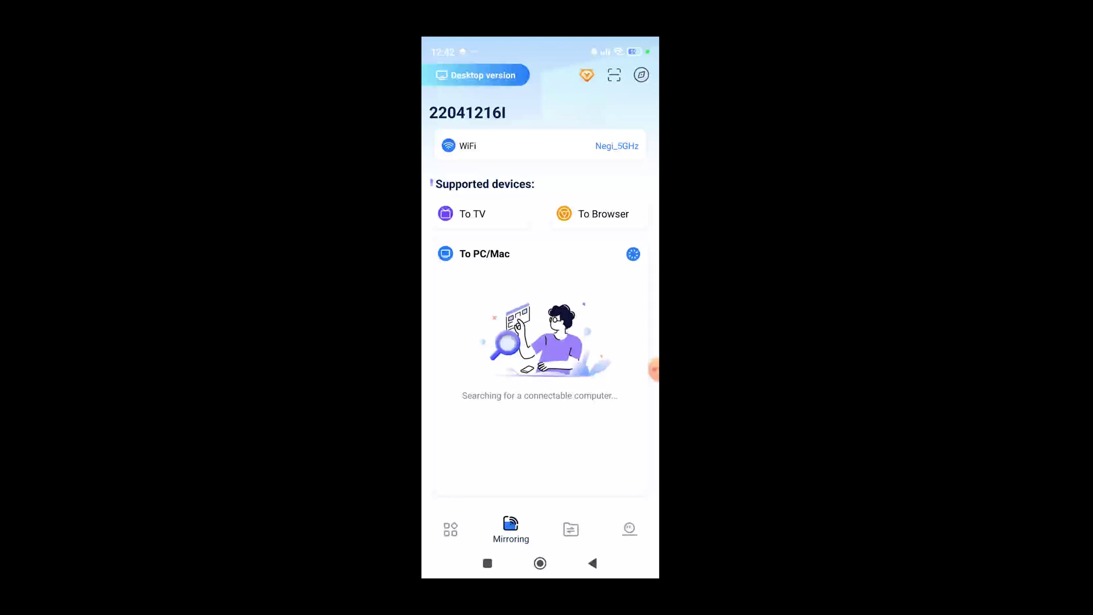
click(540, 338)
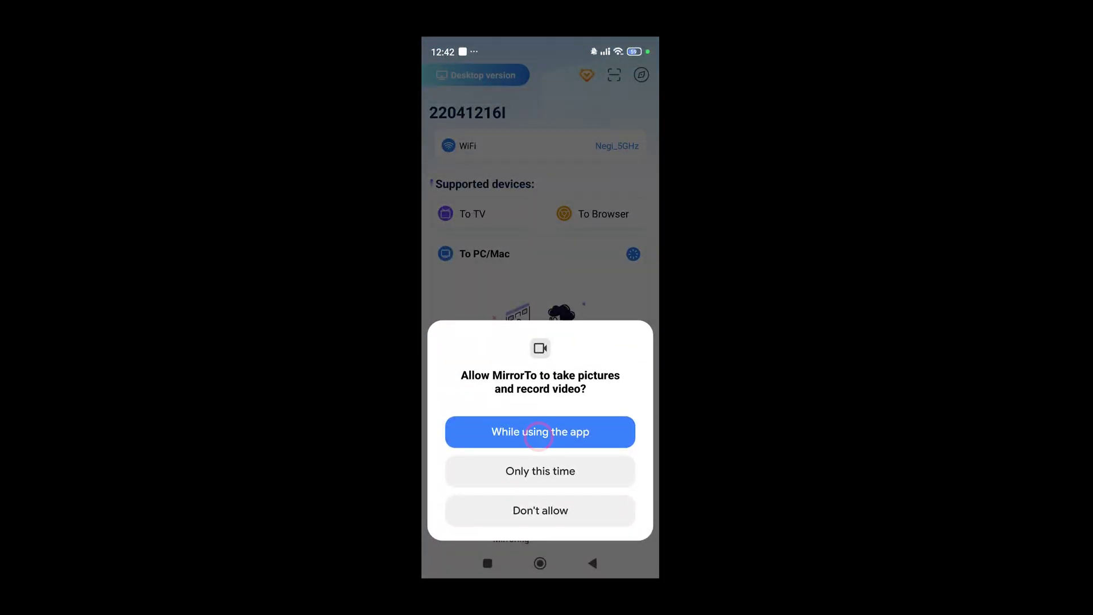
click(538, 433)
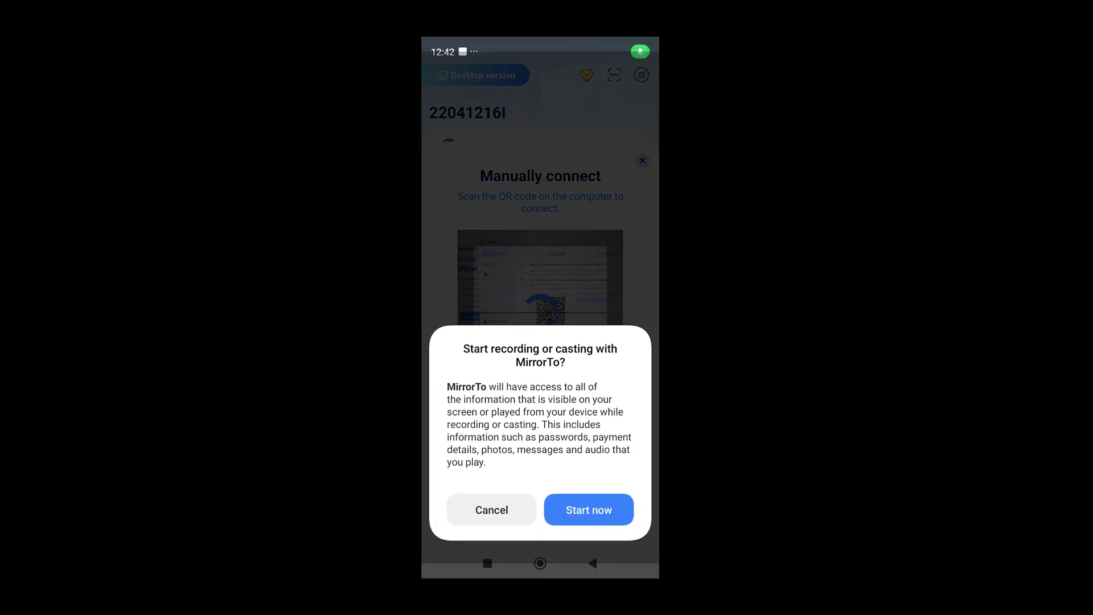
Start casting, finish the feature tour, then minimize MirrorTo's main connection window
click(588, 509)
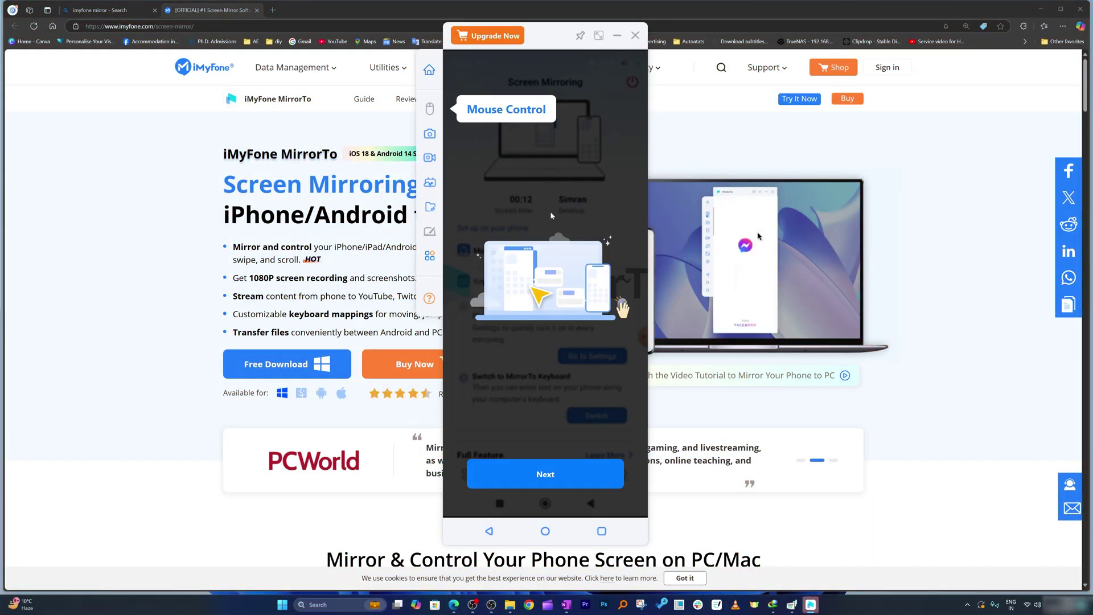
click(569, 482)
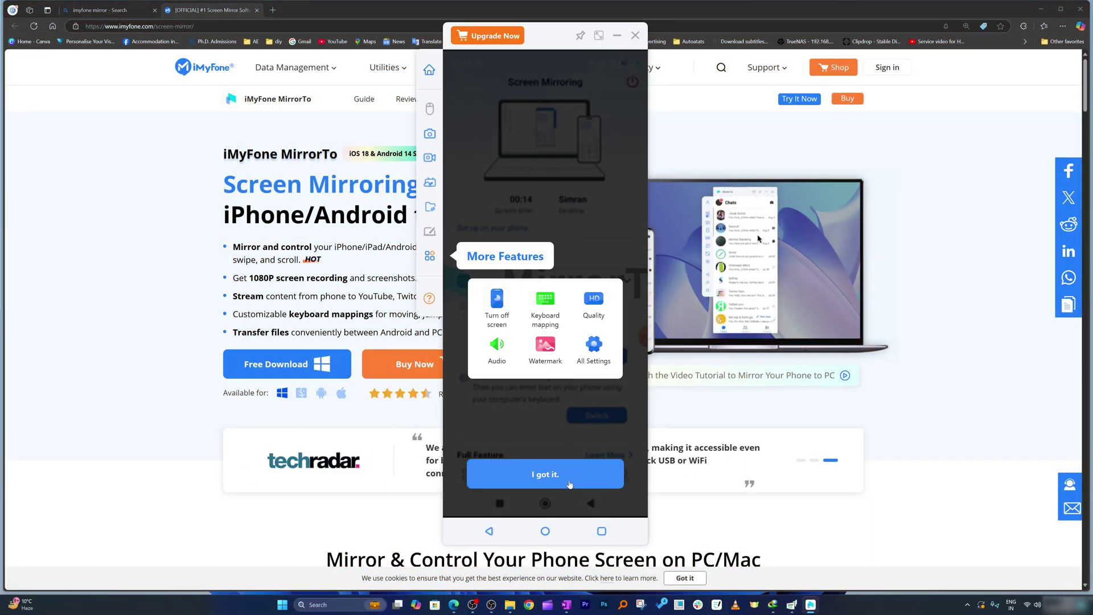
click(569, 483)
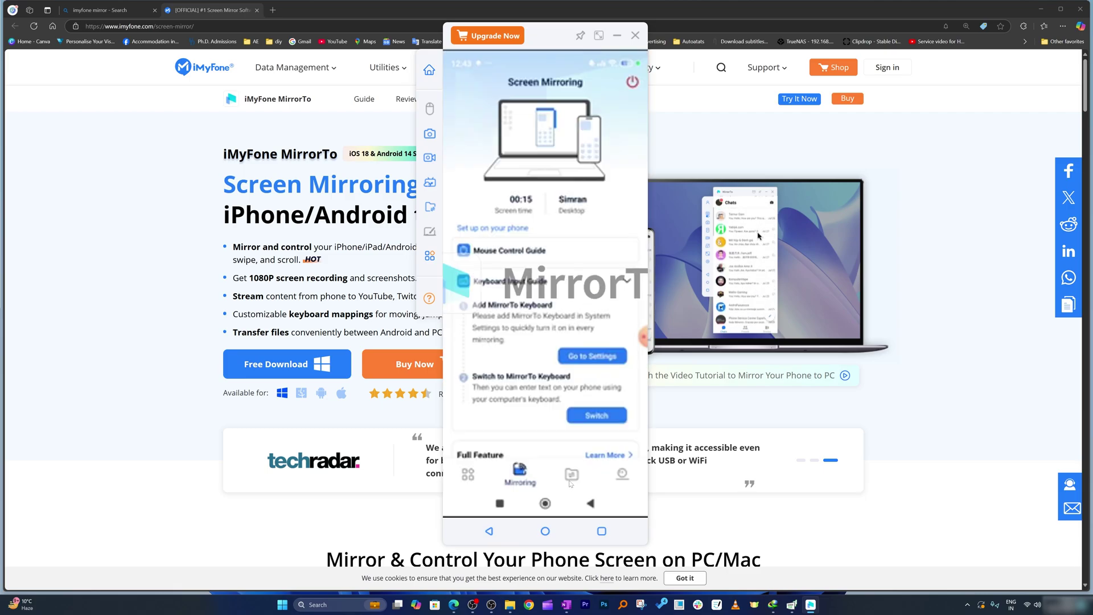
click(431, 71)
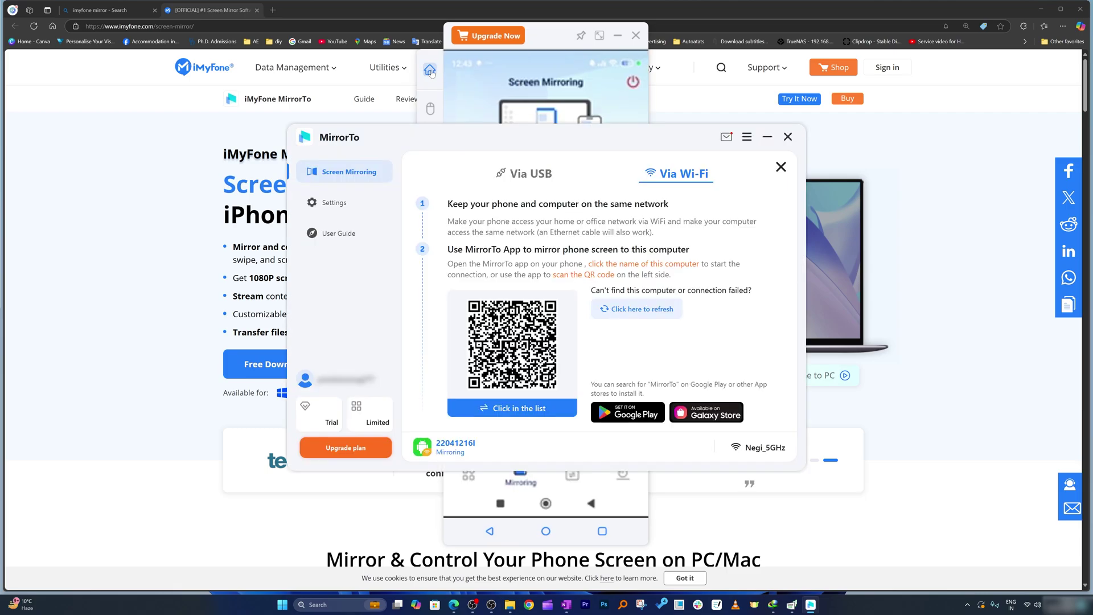
click(768, 138)
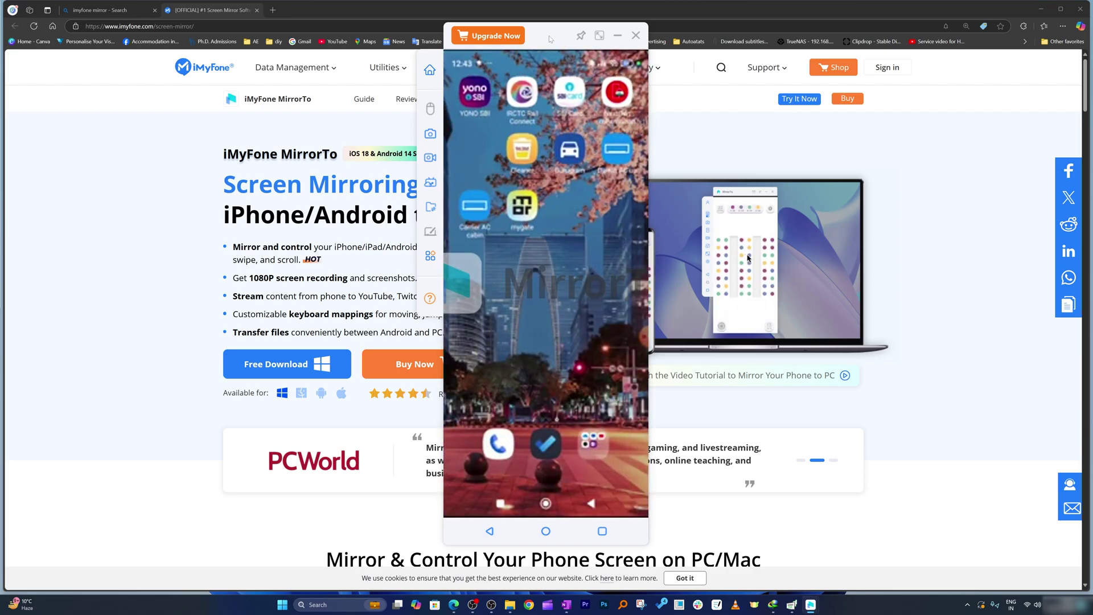
Move the phone window to the right edge and browse the mirrored phone's home screens
drag(550, 39, 240, 57)
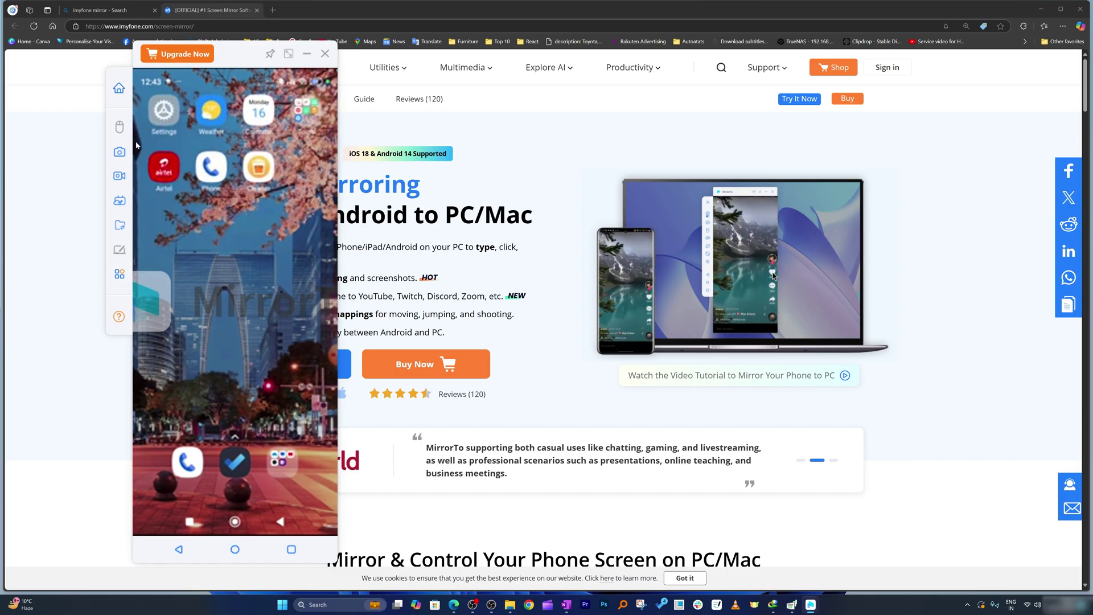
drag(240, 54, 940, 83)
drag(959, 484, 959, 309)
scroll(959, 309, down, 5)
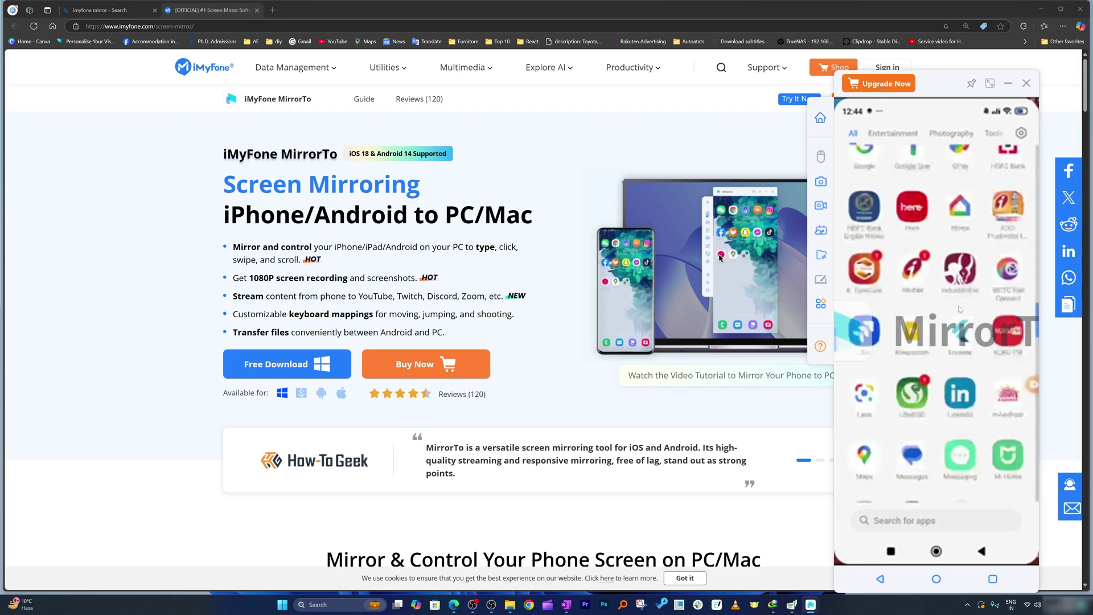
scroll(959, 309, up, 8)
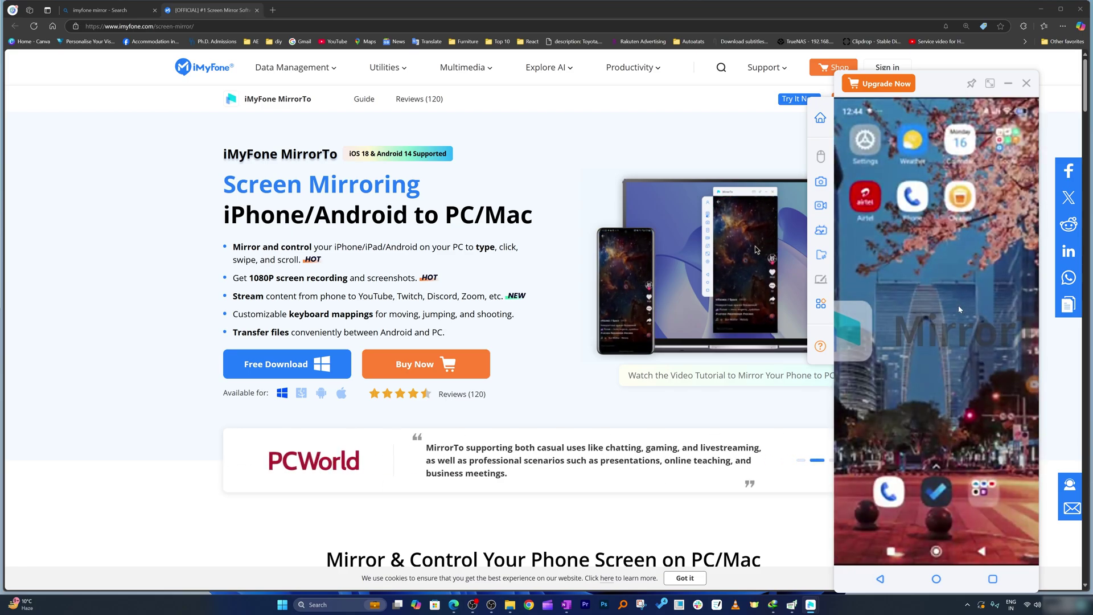
drag(933, 84, 860, 75)
scroll(890, 281, down, 3)
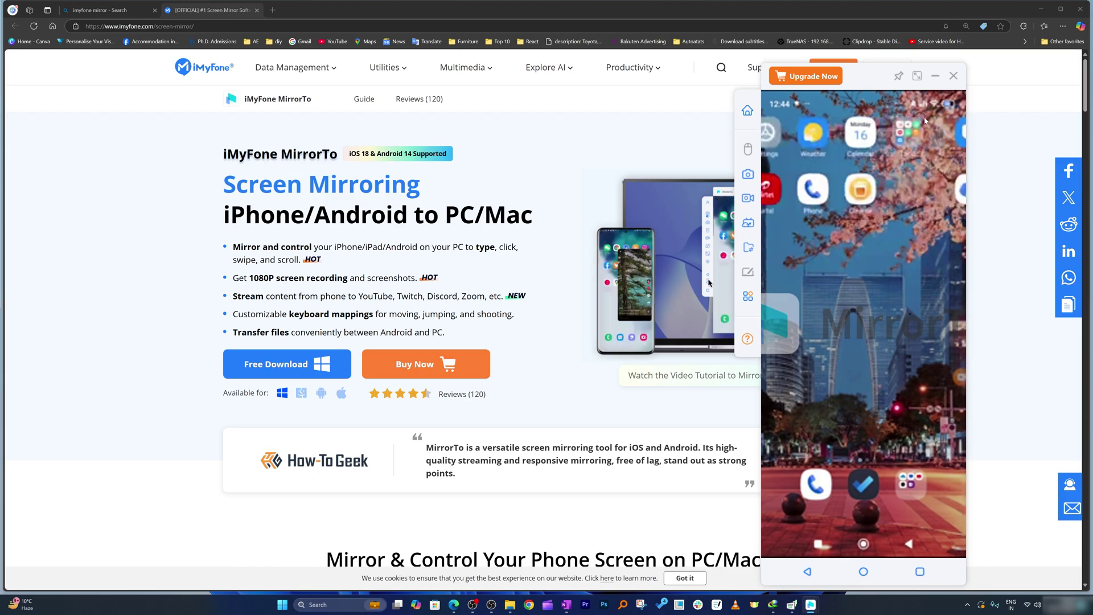
View the mirrored phone in full screen, then in landscape at full screen
click(917, 76)
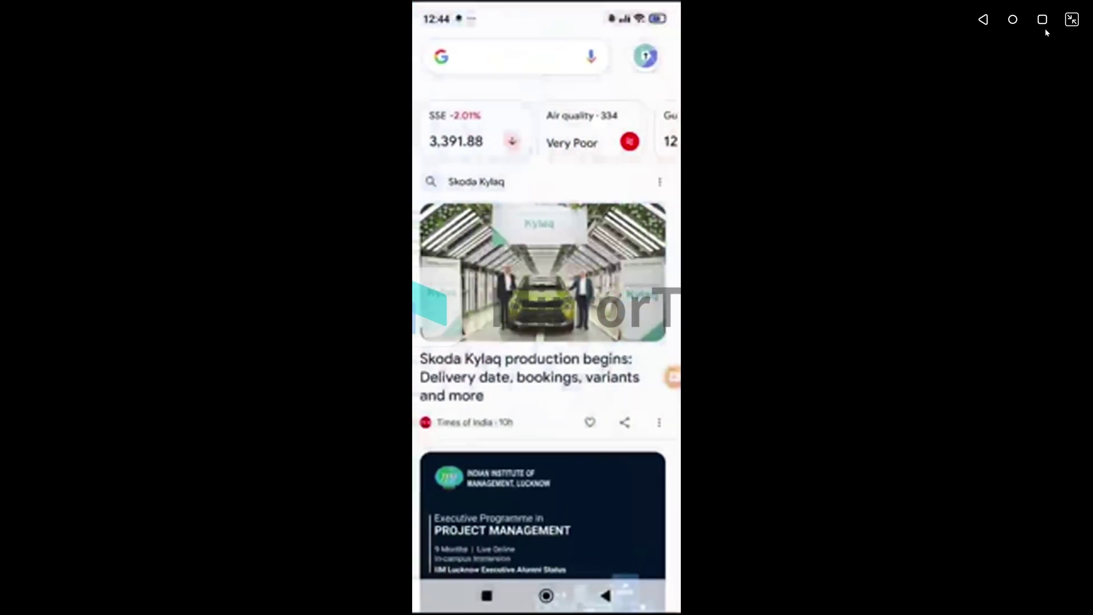
click(1072, 20)
drag(859, 98, 851, 187)
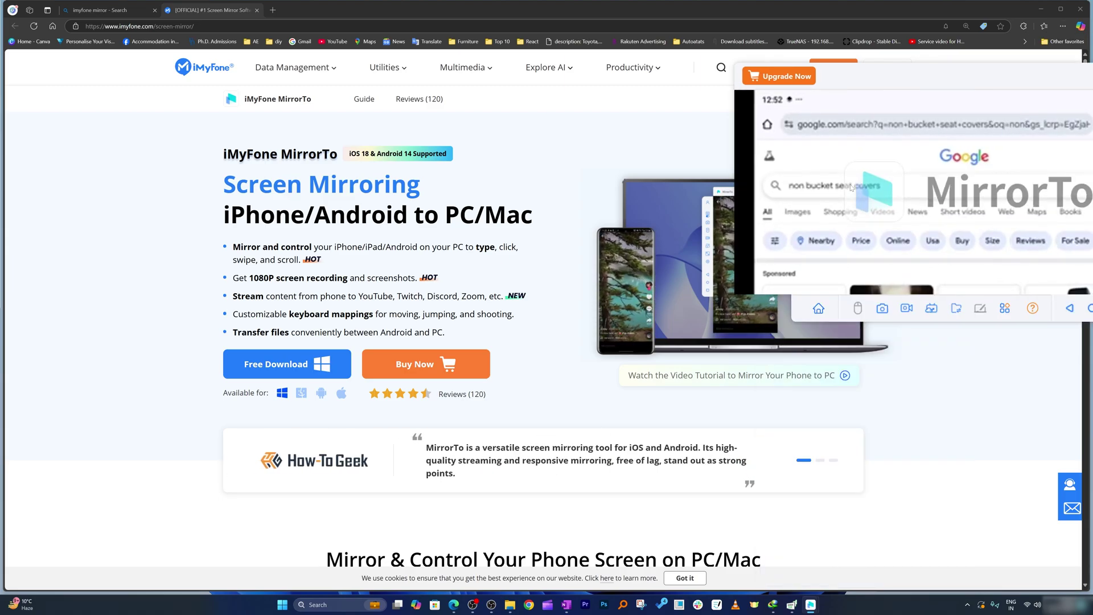
drag(904, 78, 497, 69)
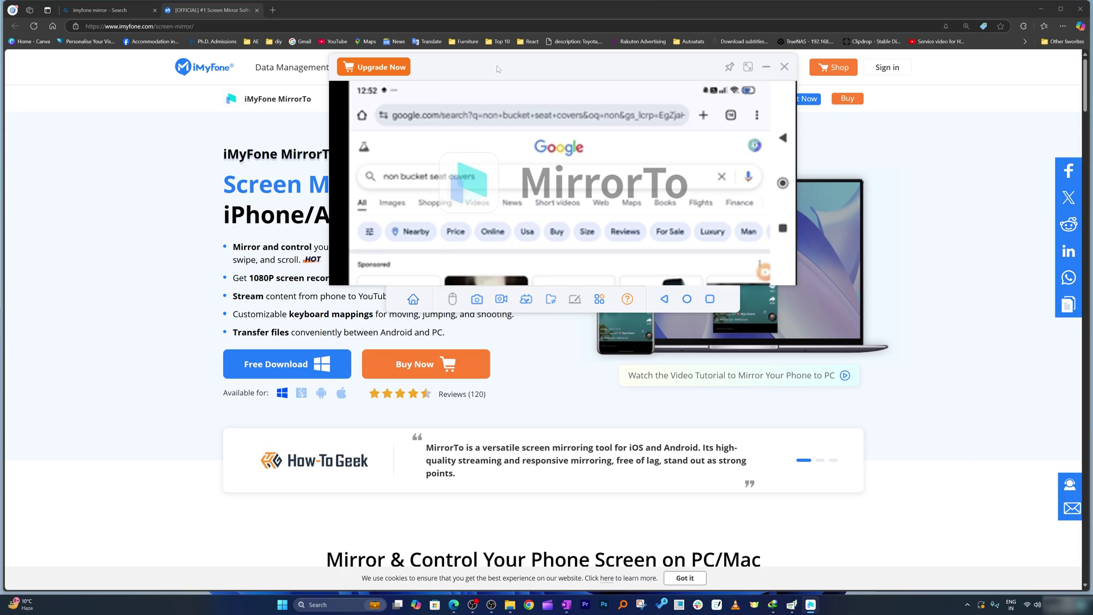
click(749, 69)
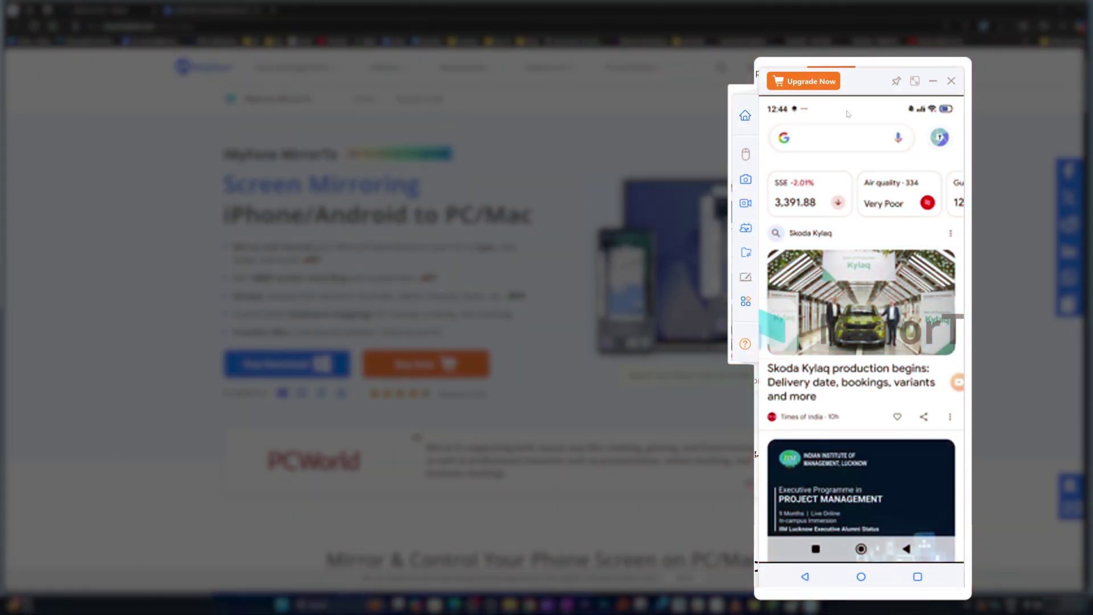
Copy a phone screenshot to the clipboard and record a short screen clip
click(745, 180)
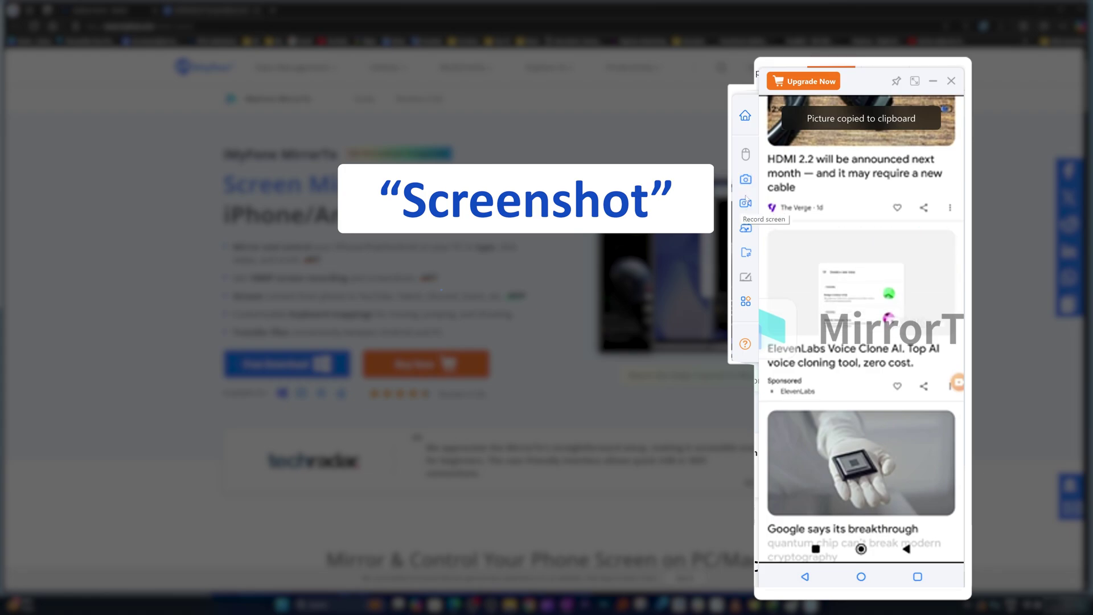
click(745, 204)
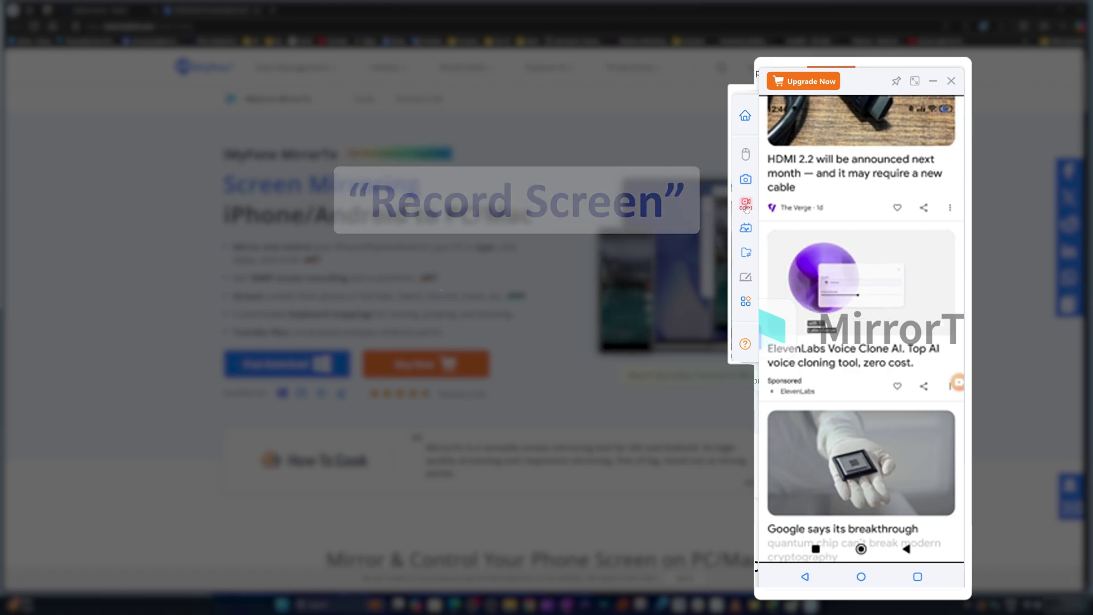
click(746, 203)
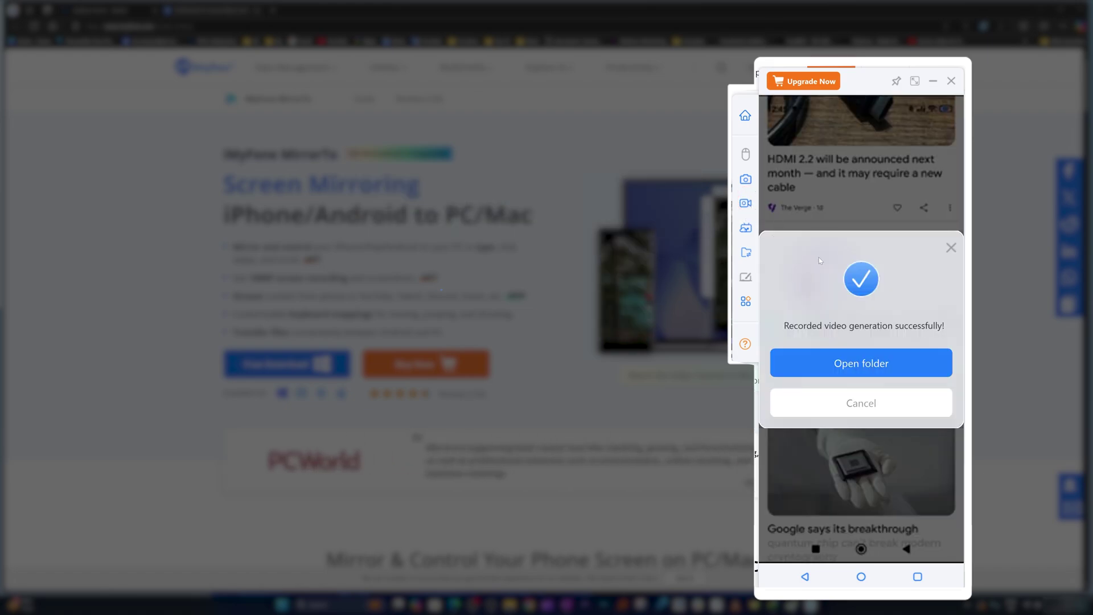
Play the recorded video from the MirrorTo video folder, then close the player
click(905, 363)
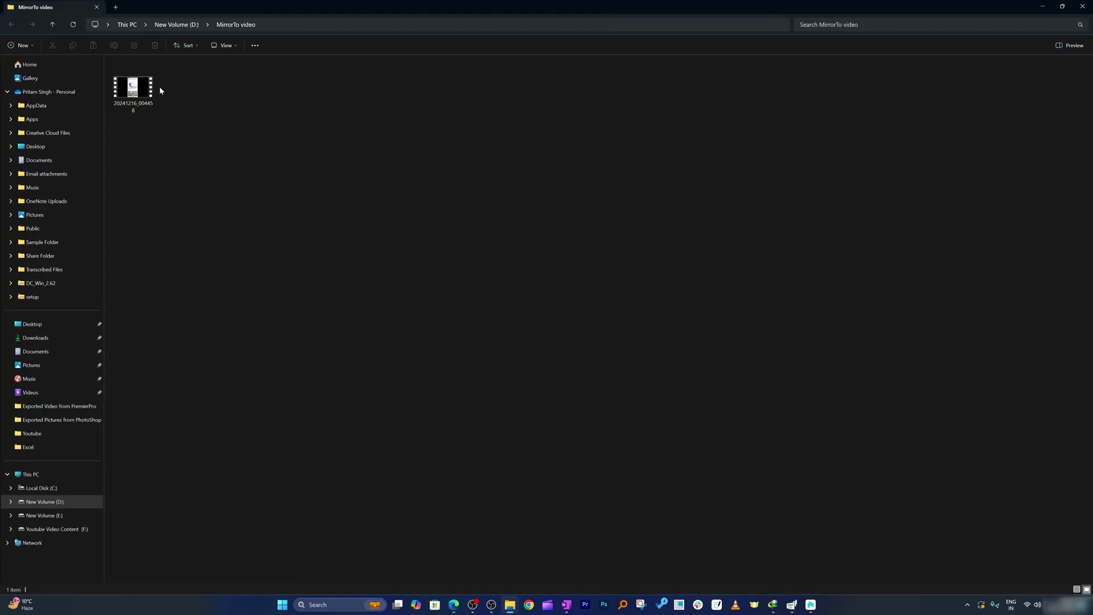
double_click(143, 85)
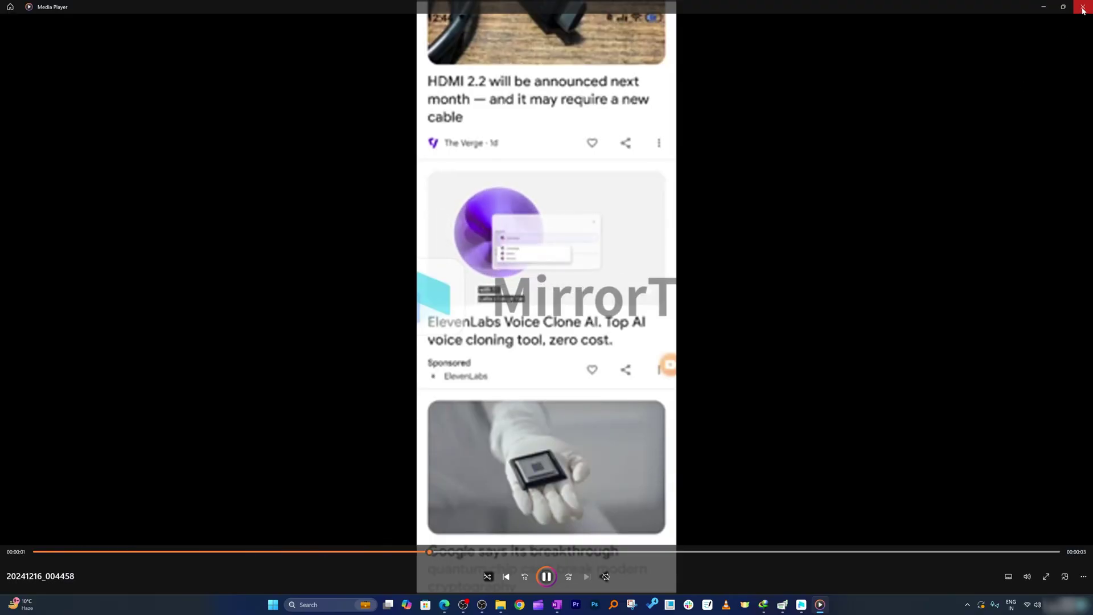
click(1083, 9)
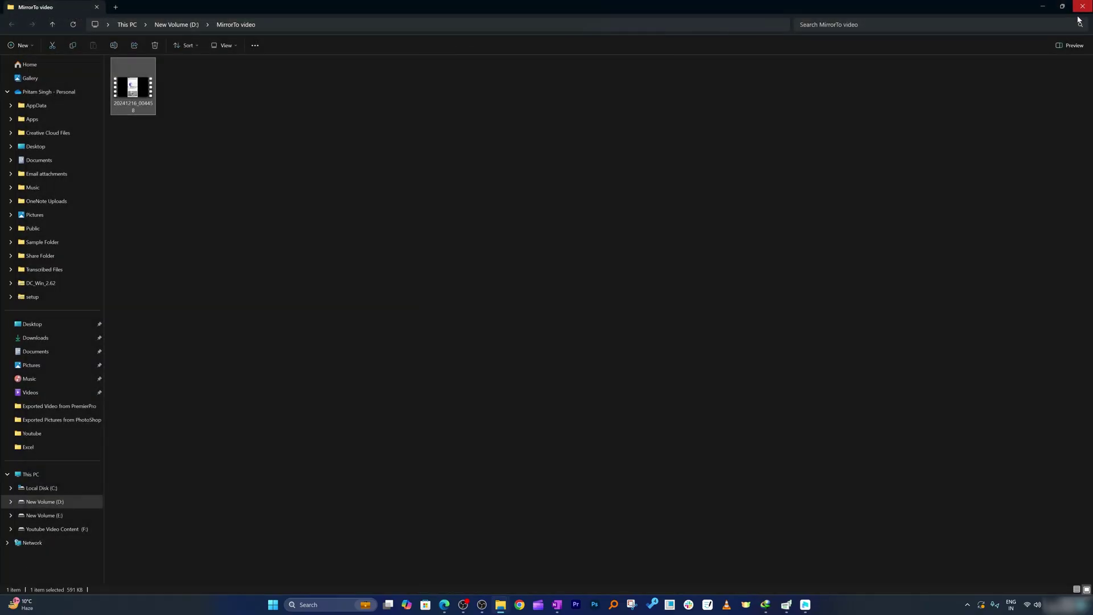
Close File Explorer and open MirrorTo's Stream dialog for the server URL and stream key
click(1083, 7)
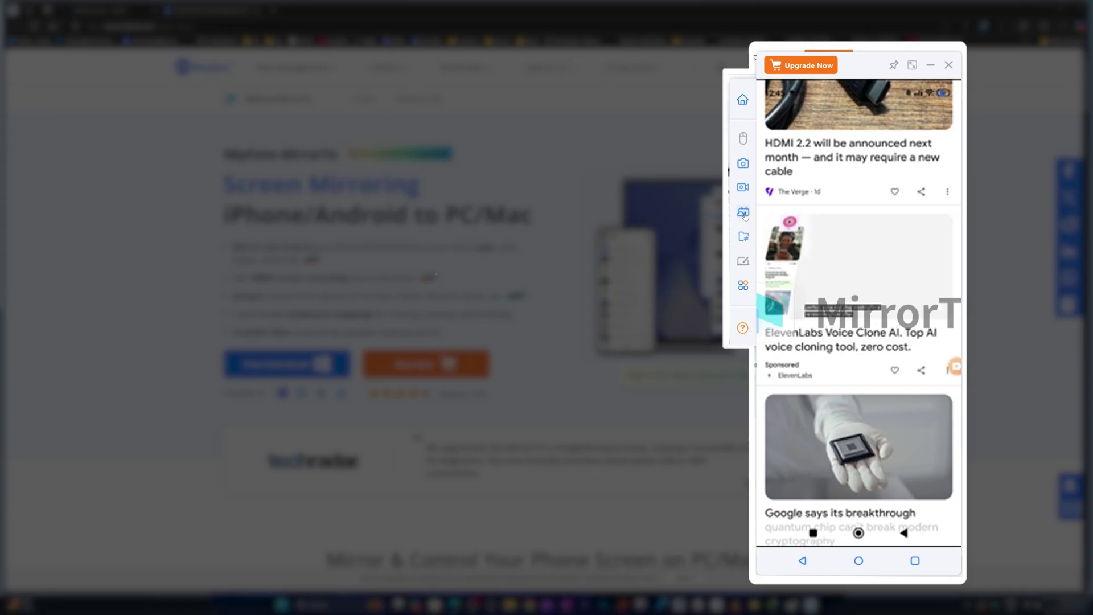
click(746, 216)
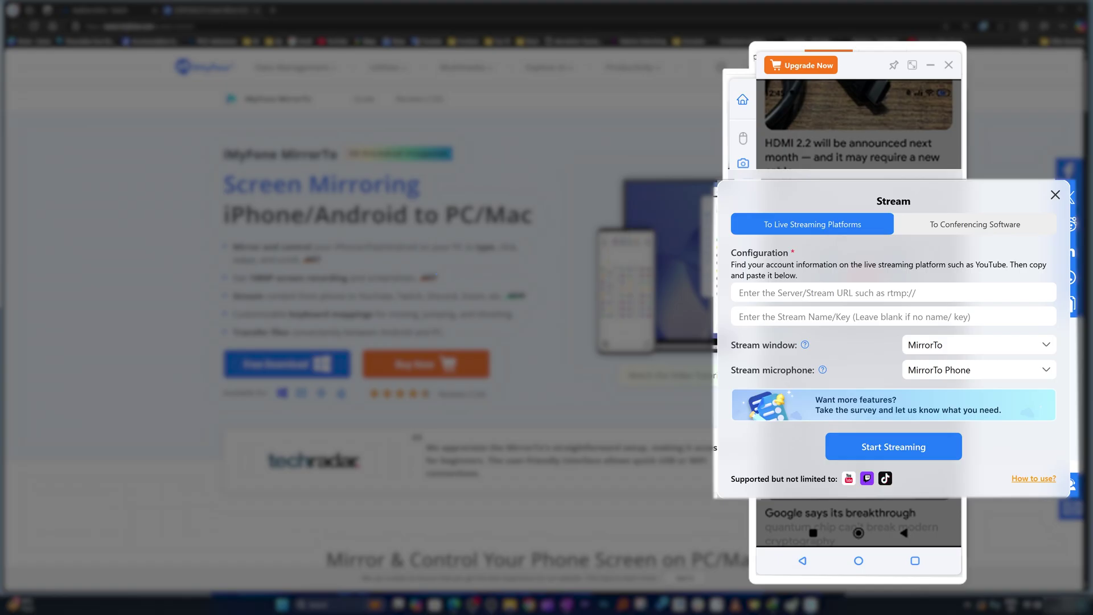
drag(358, 296, 488, 296)
click(811, 605)
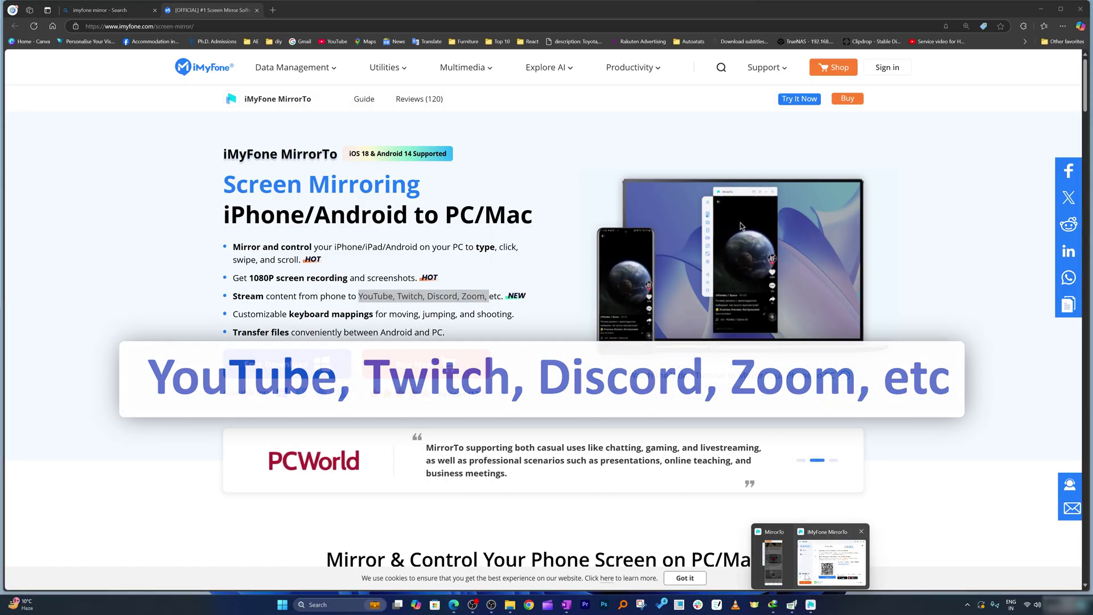
click(780, 553)
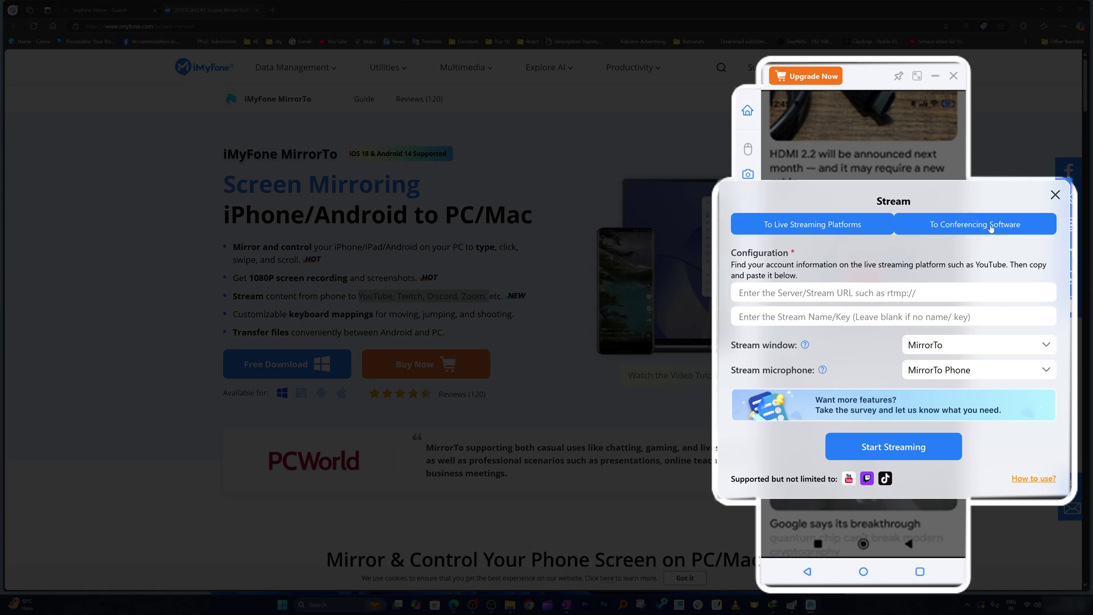
Send the 2.35 KB transparent circle image from the Desktop to the phone
click(1054, 195)
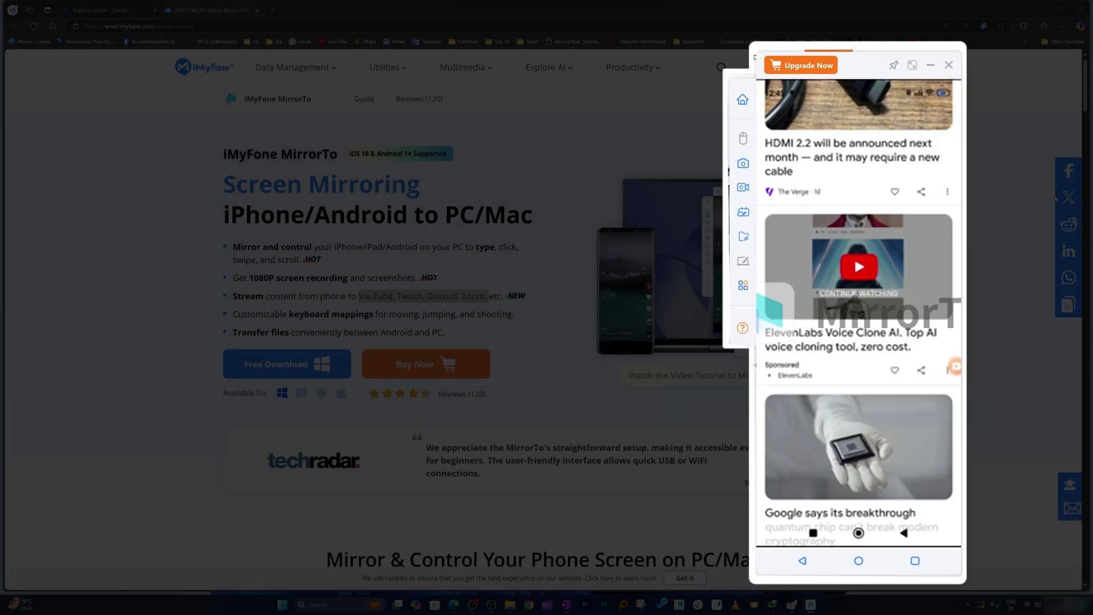
click(746, 238)
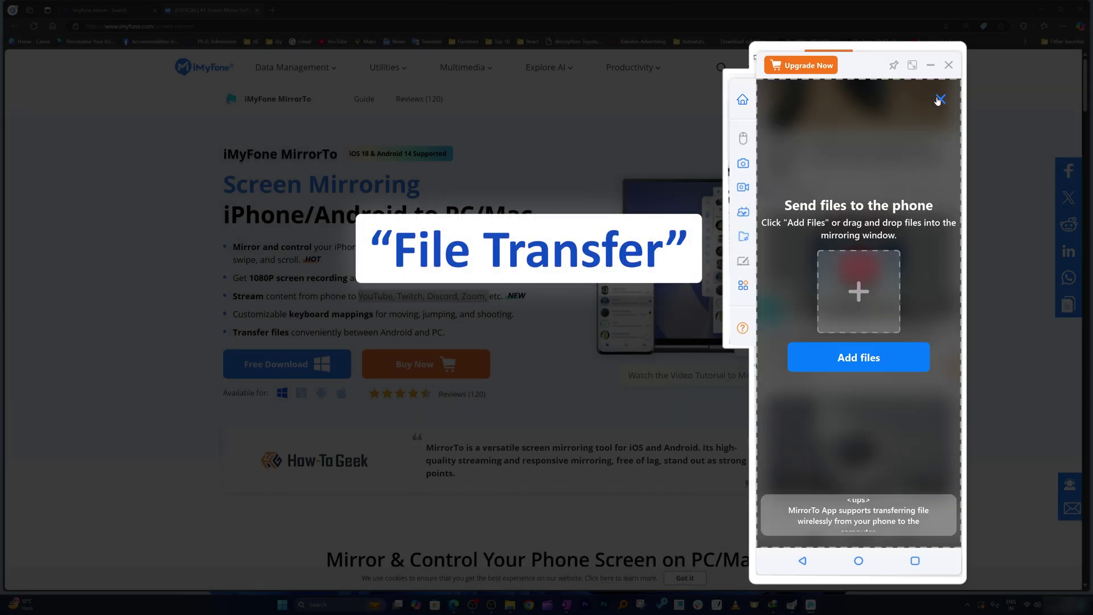
click(866, 358)
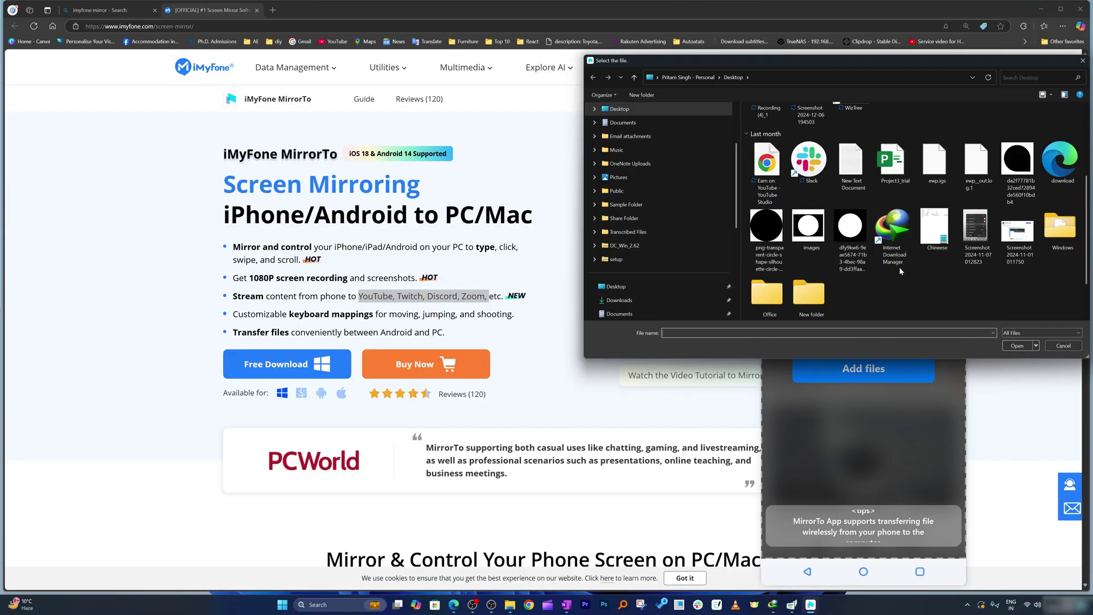
double_click(777, 228)
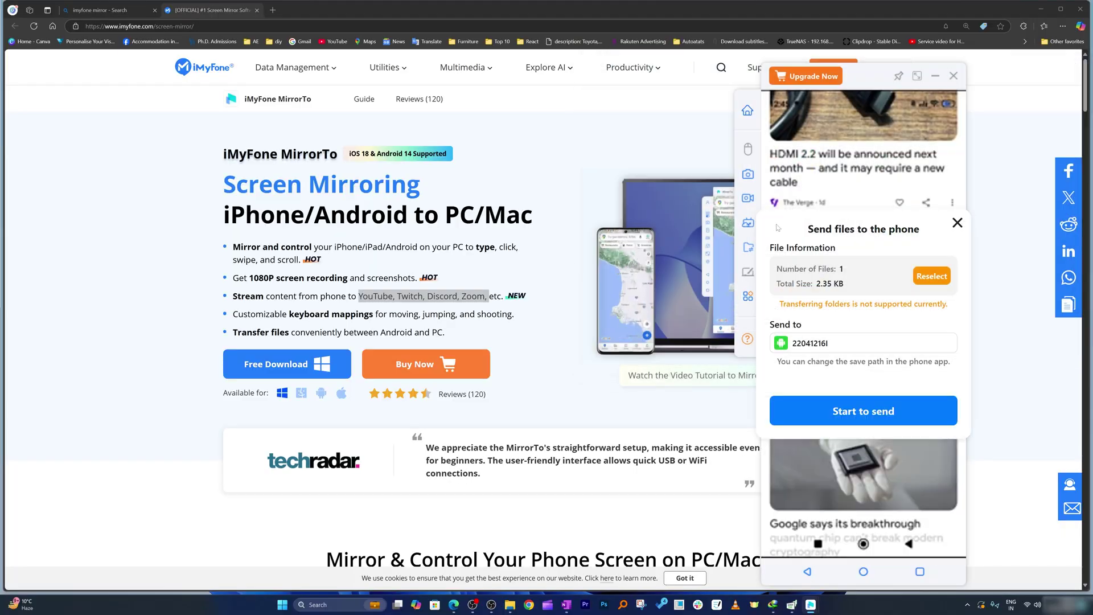
click(858, 401)
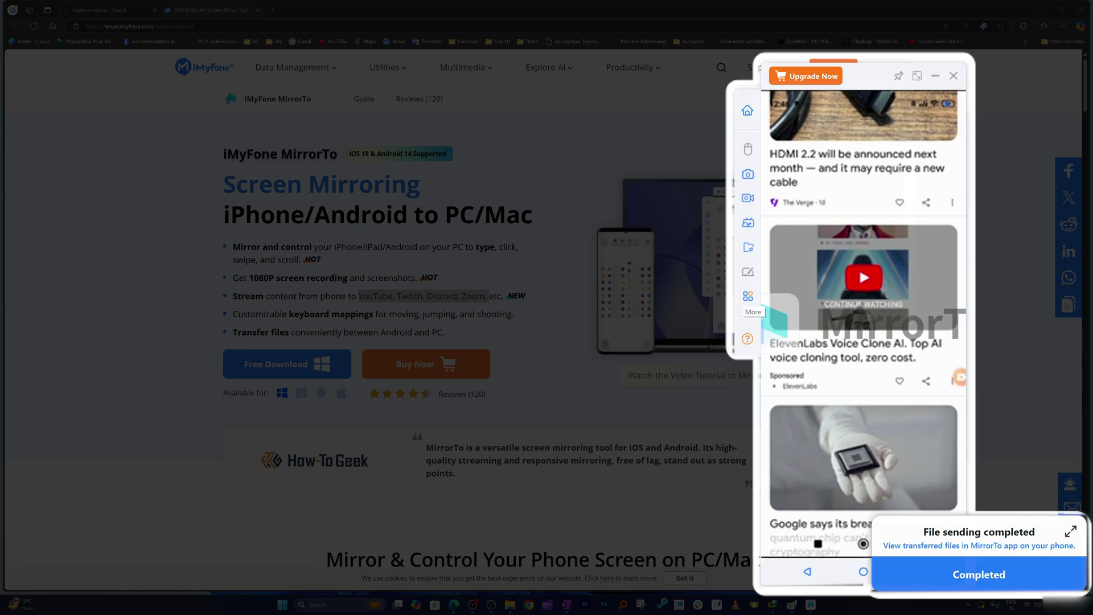
scroll(773, 288, down, 5)
scroll(773, 288, up, 6)
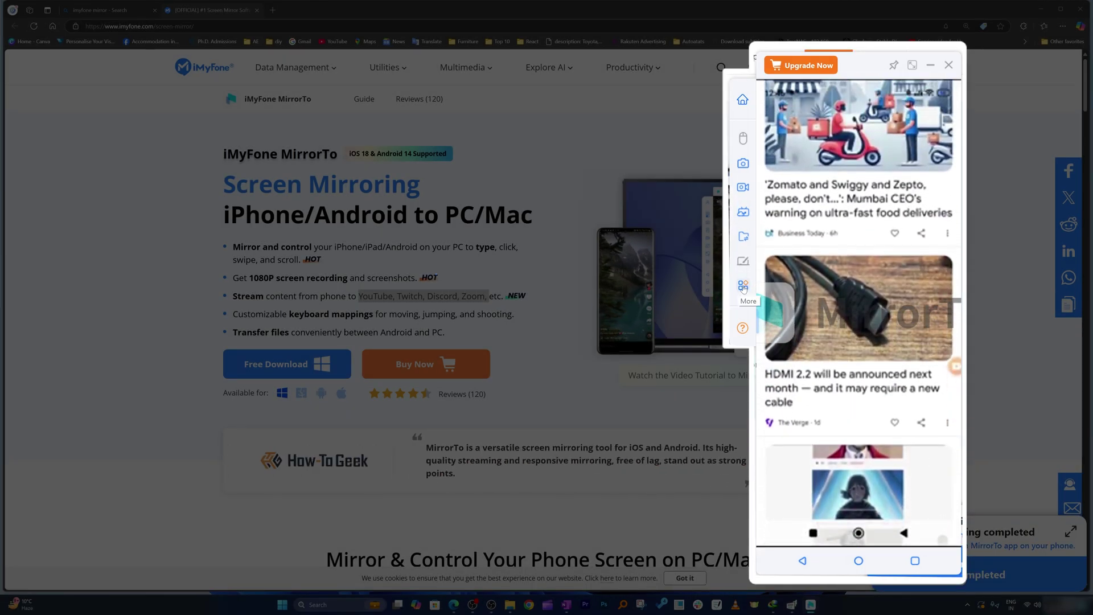
Check mirroring quality levels in the extra features panel, then open the premium upgrade offer
click(743, 287)
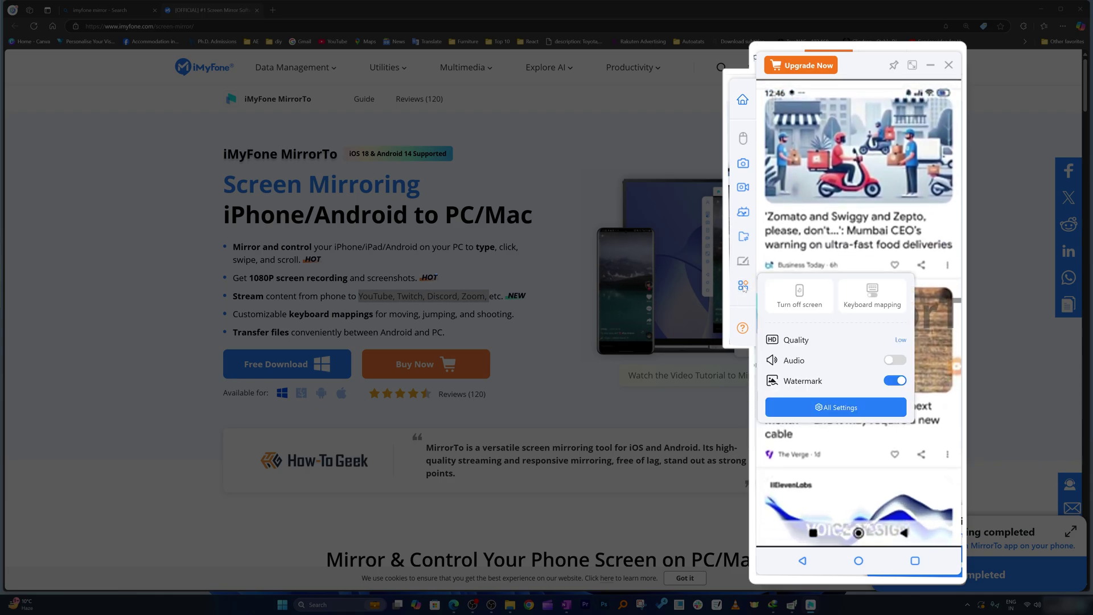
click(744, 290)
click(744, 293)
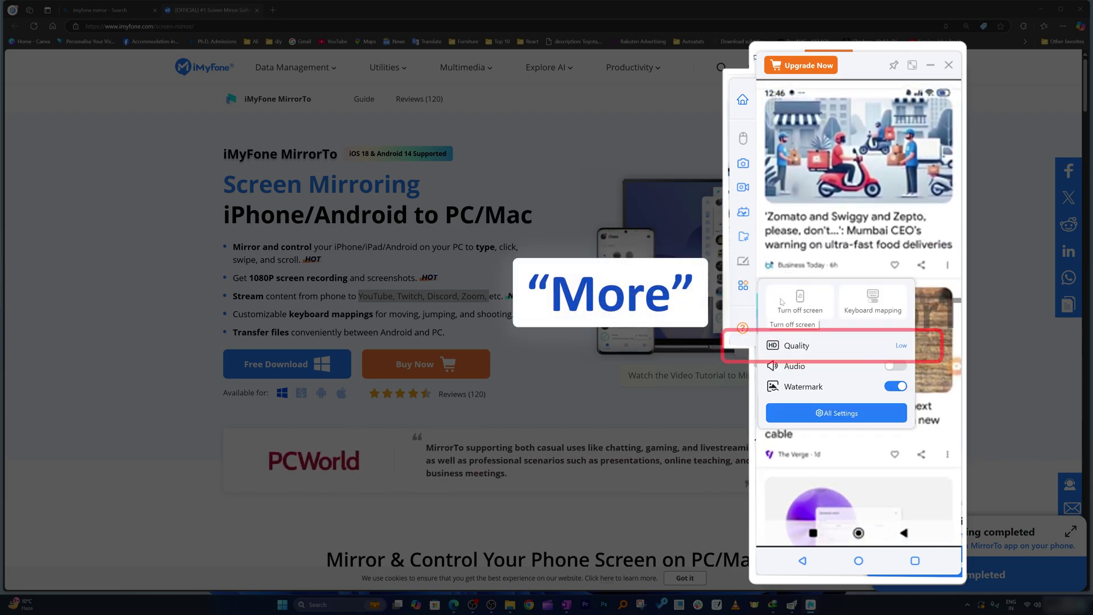
click(828, 343)
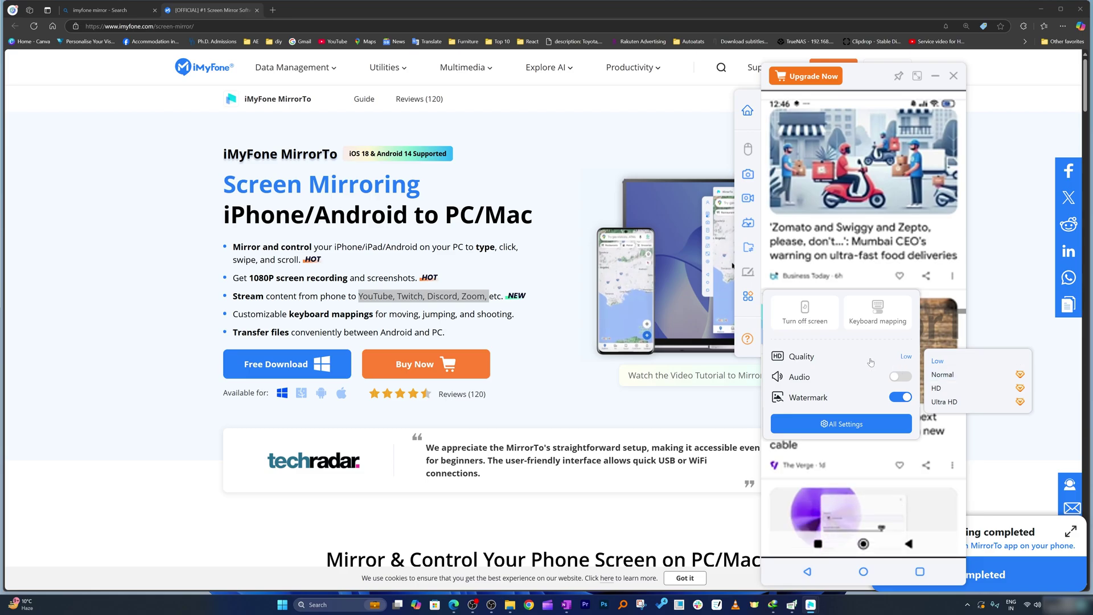
click(872, 386)
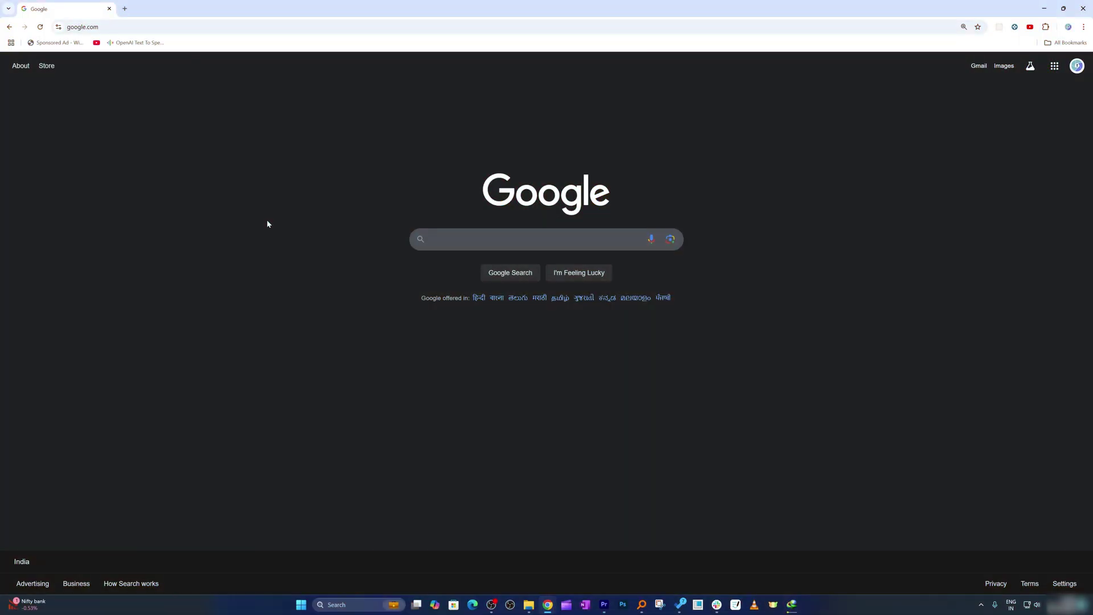
Search Google for 'iphone mirror' and open the imyfone.com MirrorTo sponsored result
text(iphone m)
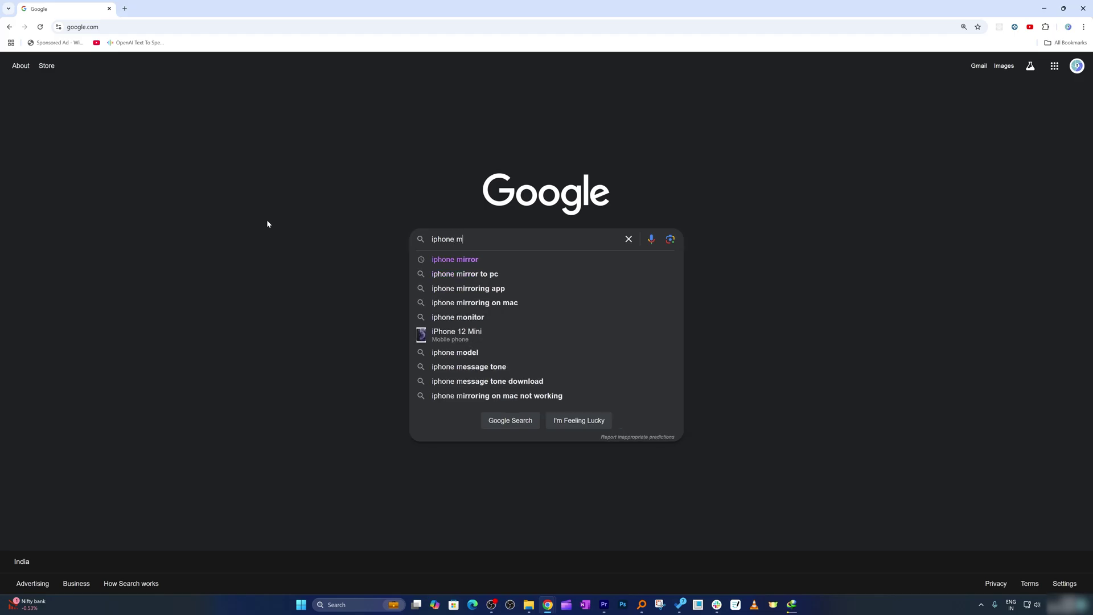
text(irror)
key(Return)
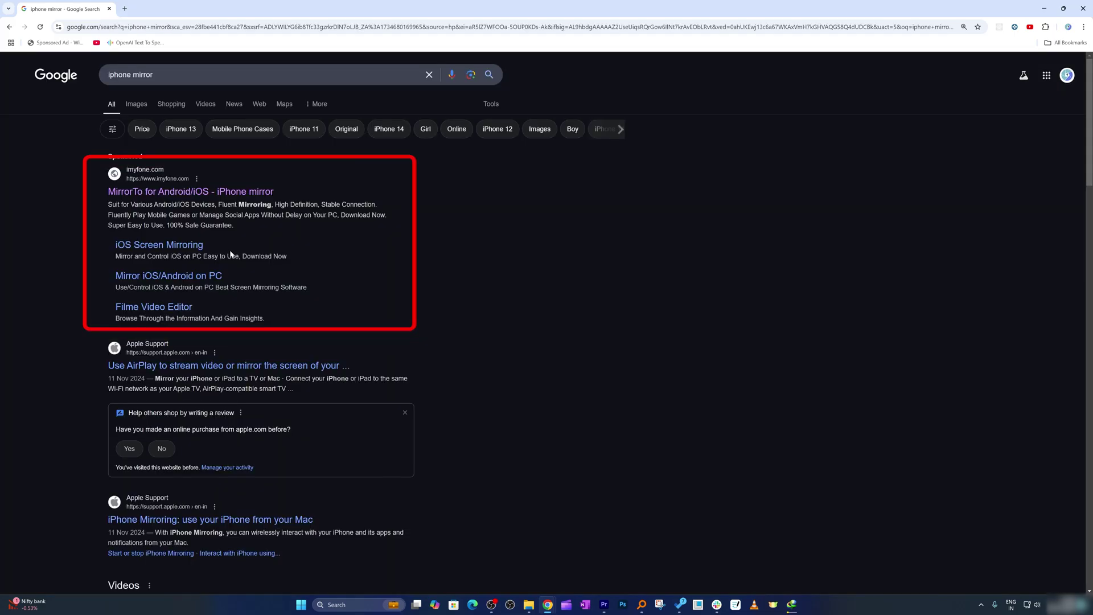
click(243, 193)
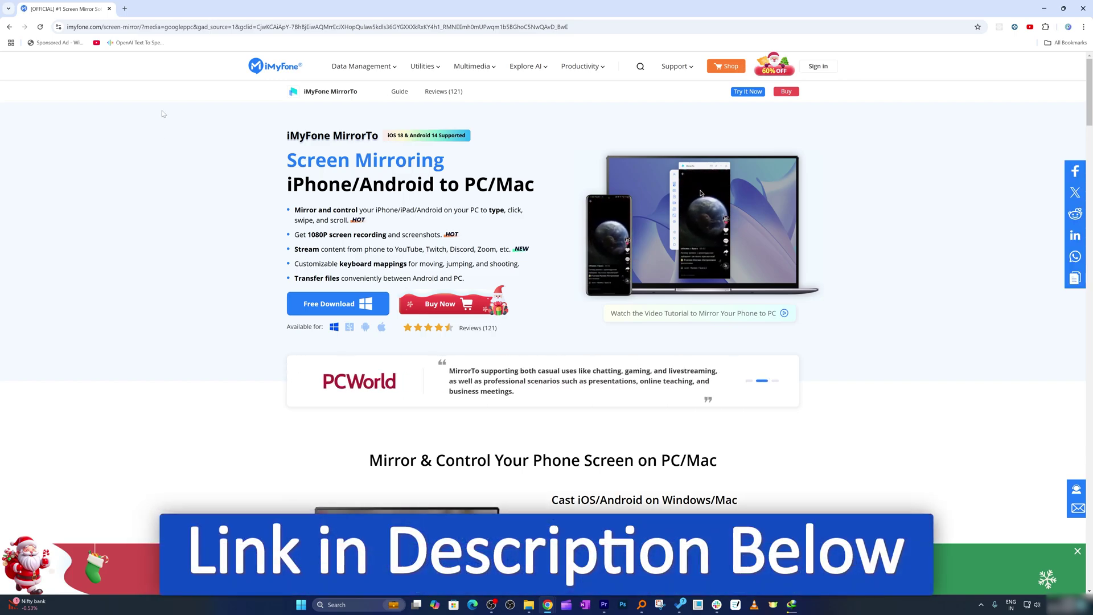
scroll(185, 140, down, 2)
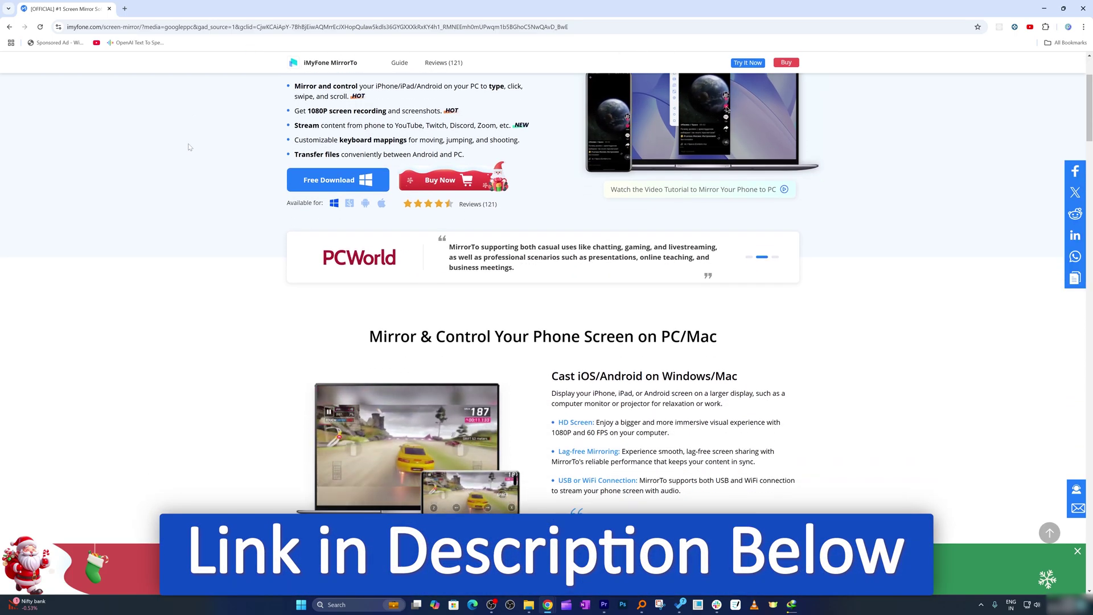
Go to the MirrorTo purchase plans page and look over the Perpetual plan
click(456, 183)
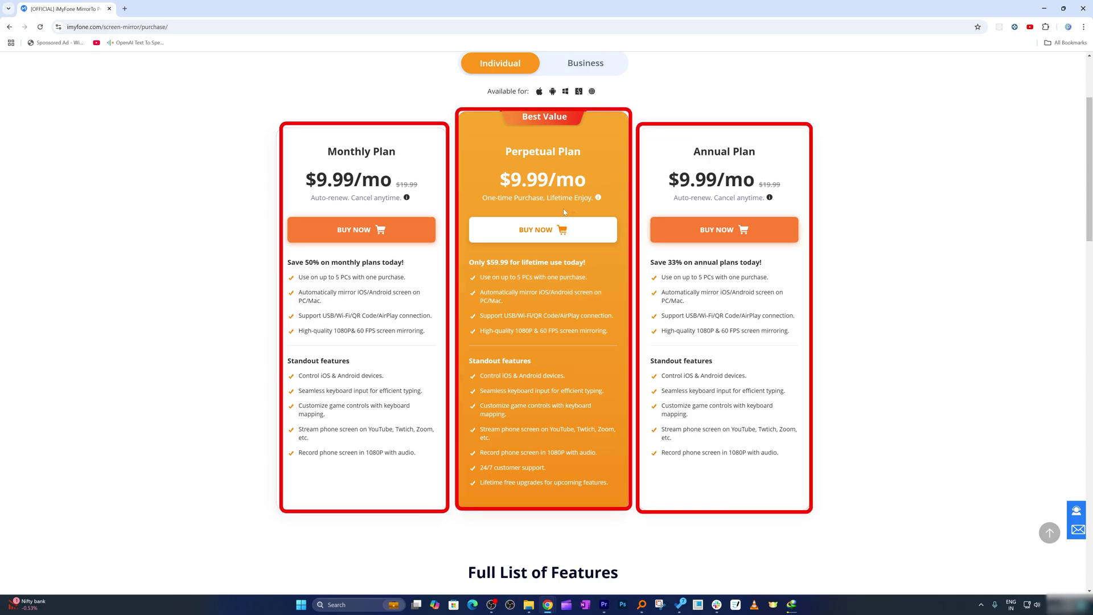
scroll(560, 207, down, 1)
drag(468, 218, 515, 243)
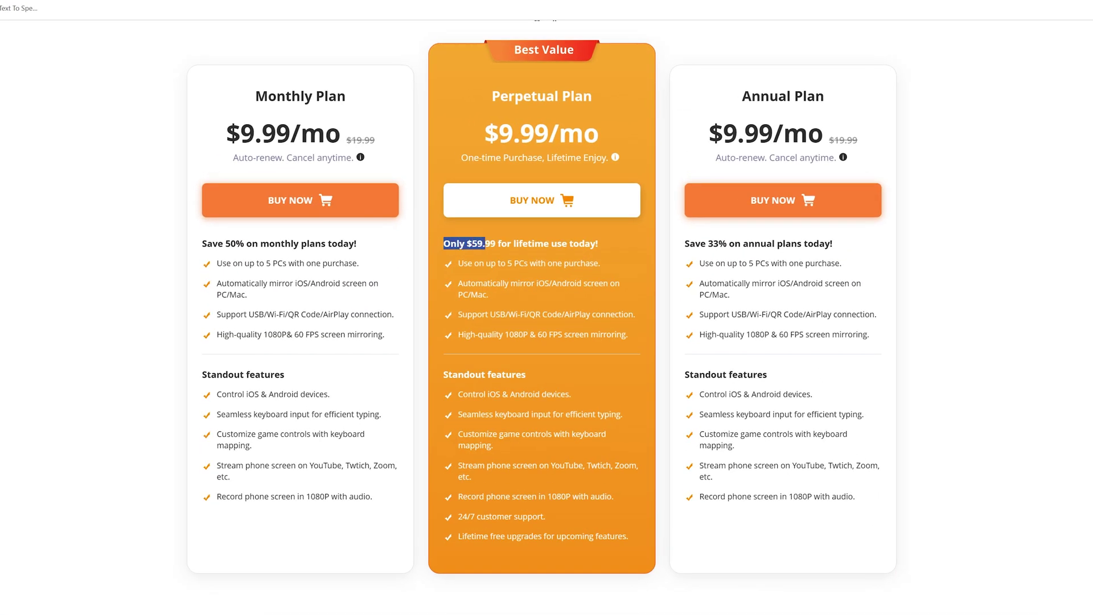
scroll(534, 284, down, 1)
scroll(534, 284, up, 1)
click(533, 283)
Zoom the pricing page to about 125% and highlight the Perpetual plan's 5 PCs limit
key(ctrl+plus)
key(ctrl+plus)
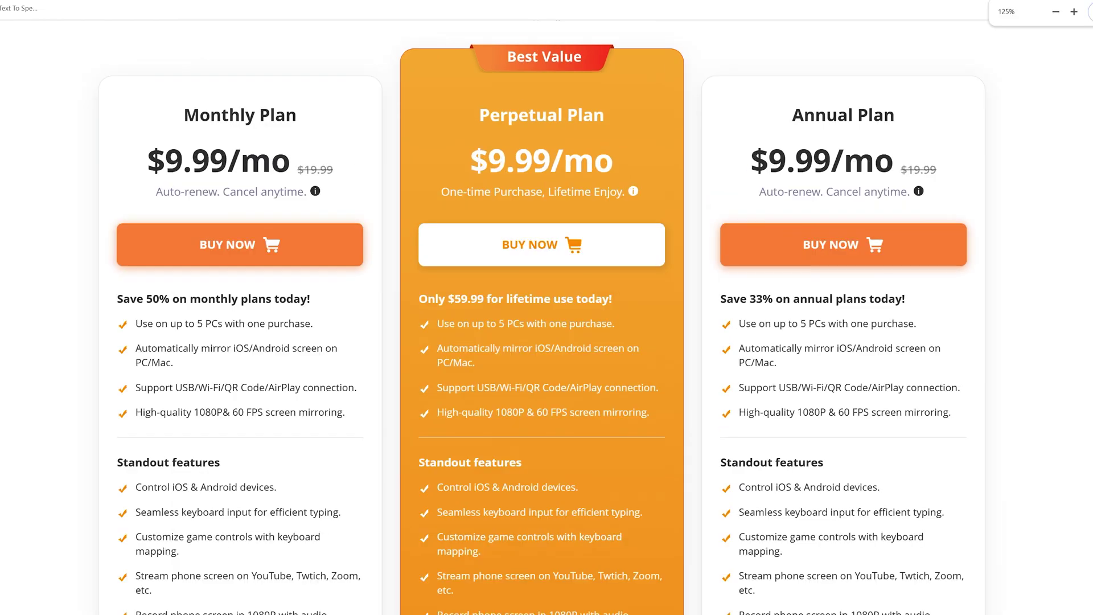
scroll(477, 274, down, 2)
drag(437, 210, 613, 210)
click(534, 228)
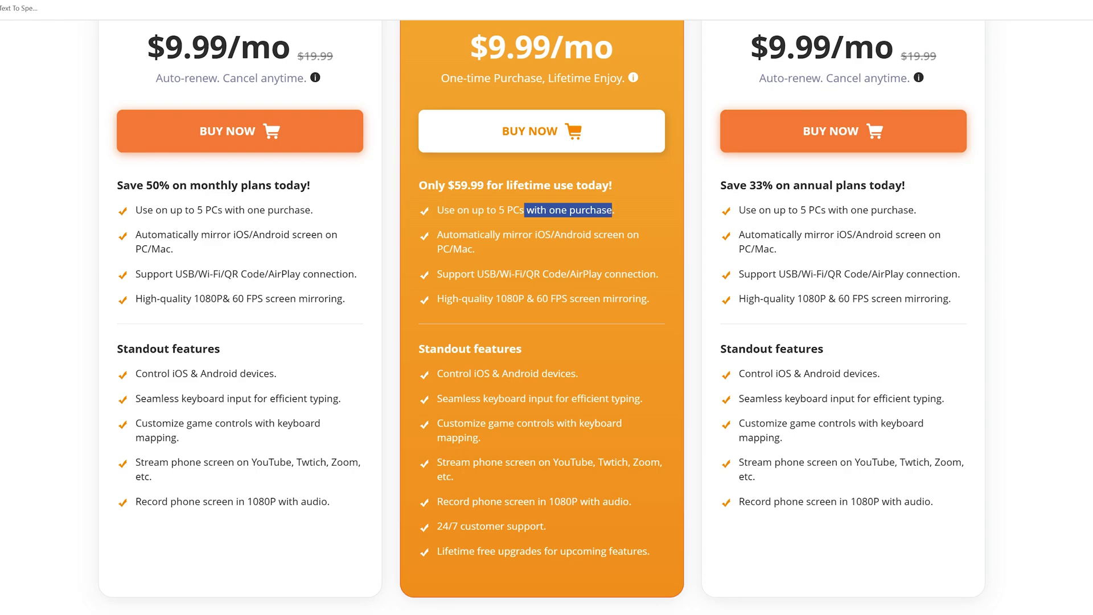
click(555, 262)
scroll(555, 261, up, 1)
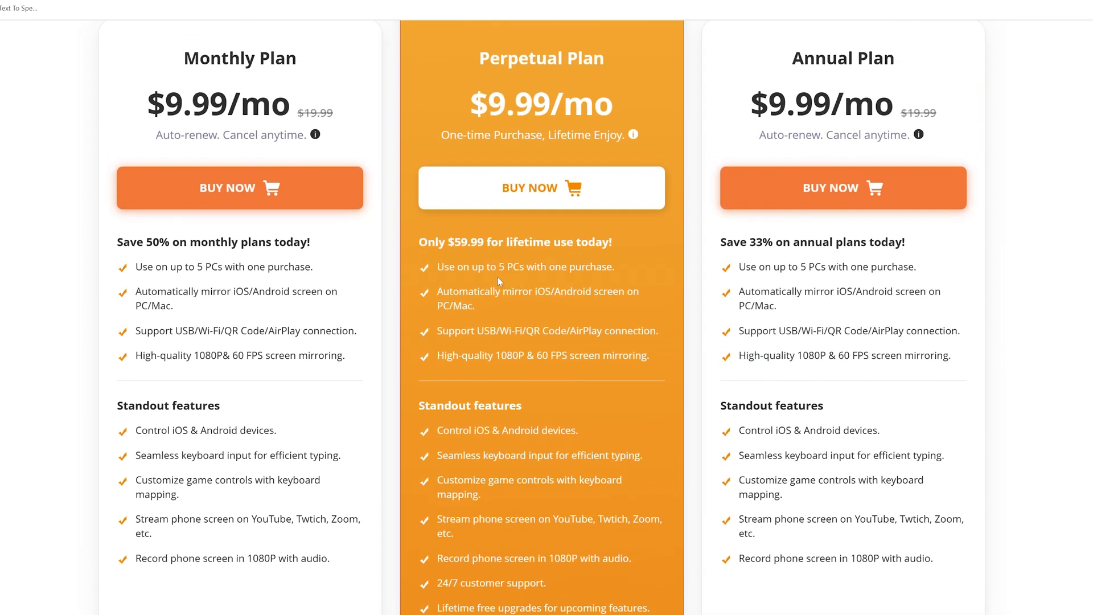
scroll(496, 276, down, 1)
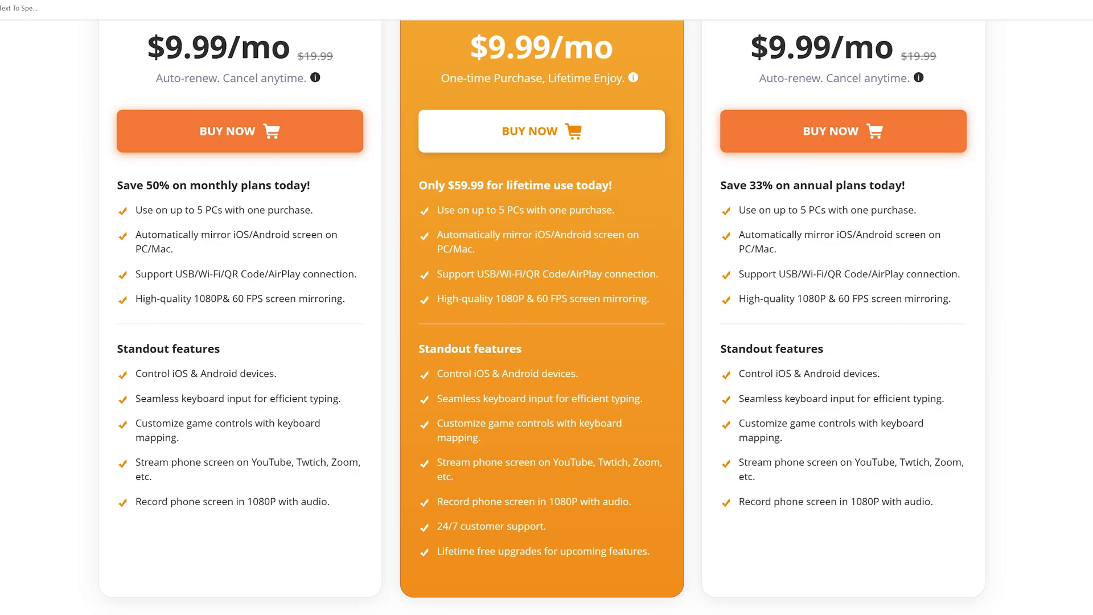
Highlight Perpetual's 1080P mirroring and streaming services, then the Monthly $9.99/mo price
drag(458, 298, 534, 298)
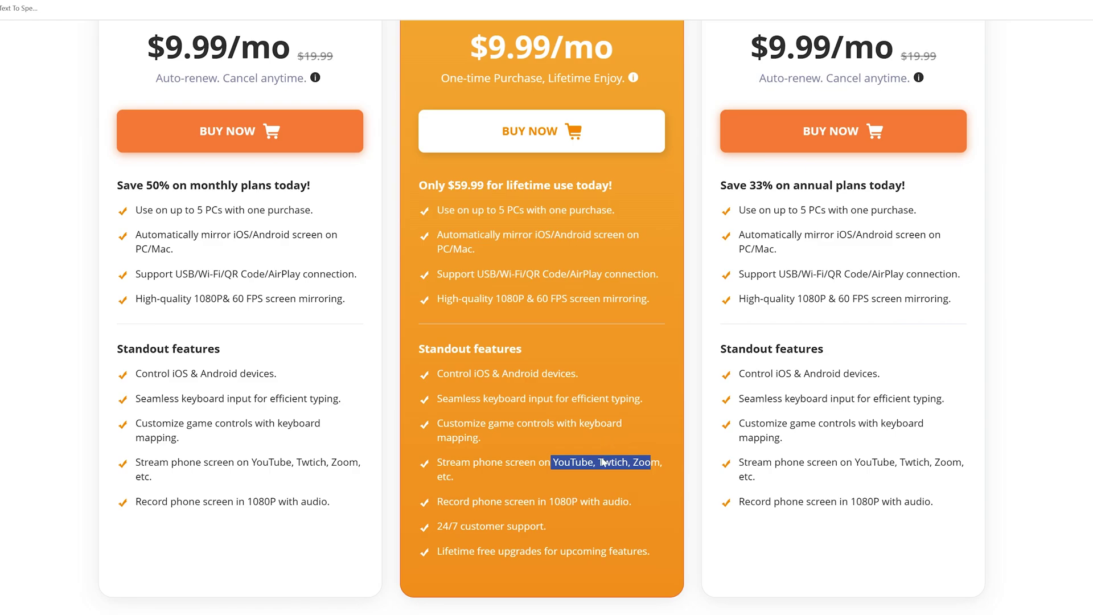
drag(604, 462, 563, 461)
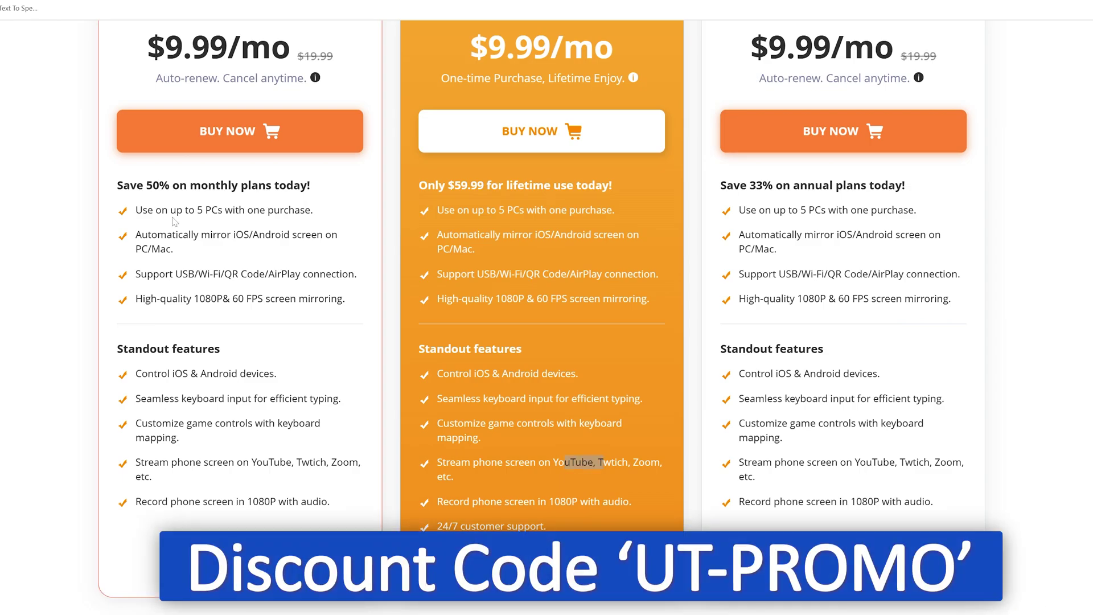
scroll(213, 178, up, 1)
drag(148, 104, 290, 104)
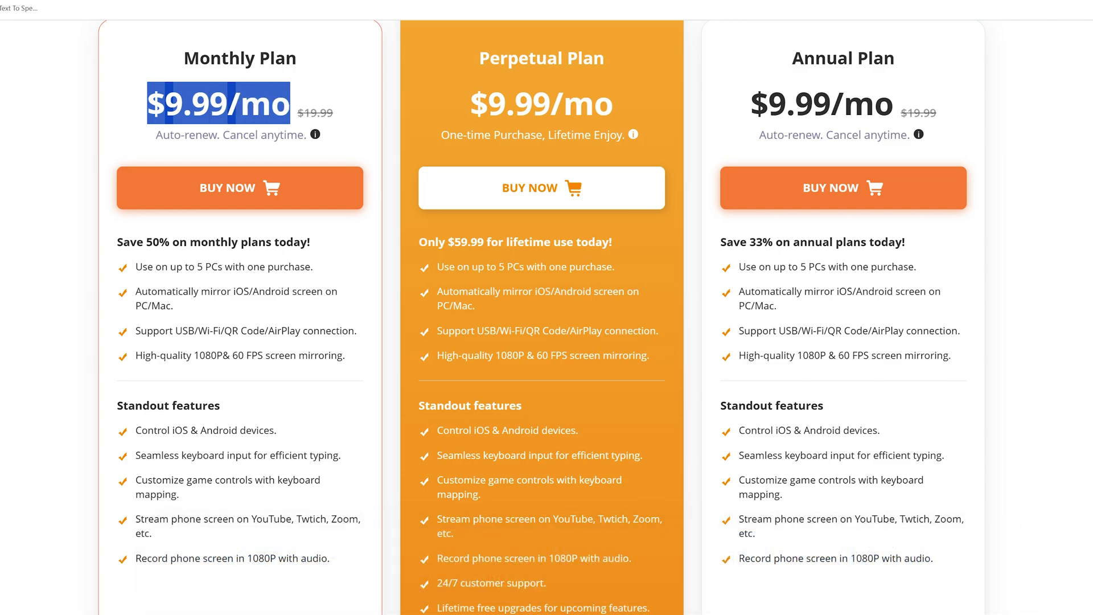
click(290, 103)
scroll(131, 116, down, 1)
scroll(131, 116, up, 1)
drag(145, 113, 290, 108)
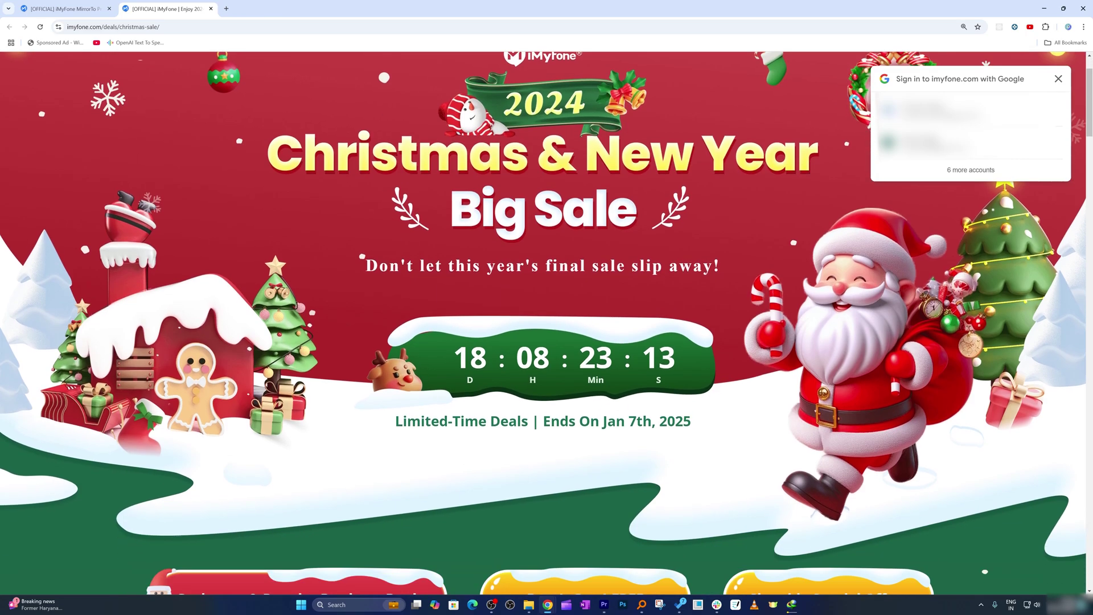
Spin the Christmas gachapon for an extra 10% Lifetime coupon, then dismiss the sign-in and congratulations popups
scroll(385, 259, down, 10)
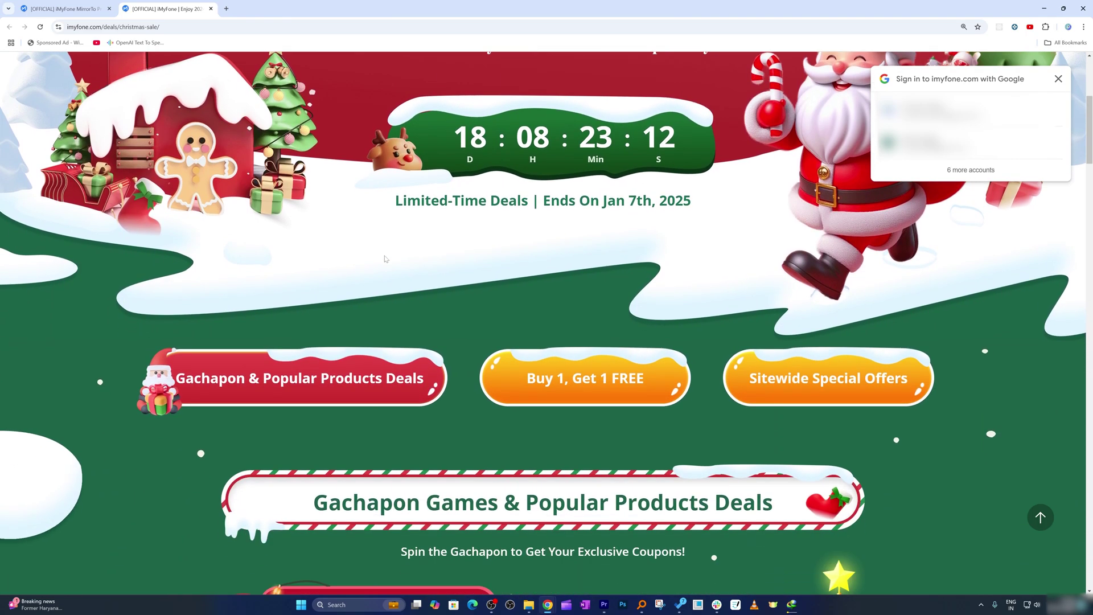
scroll(384, 259, down, 6)
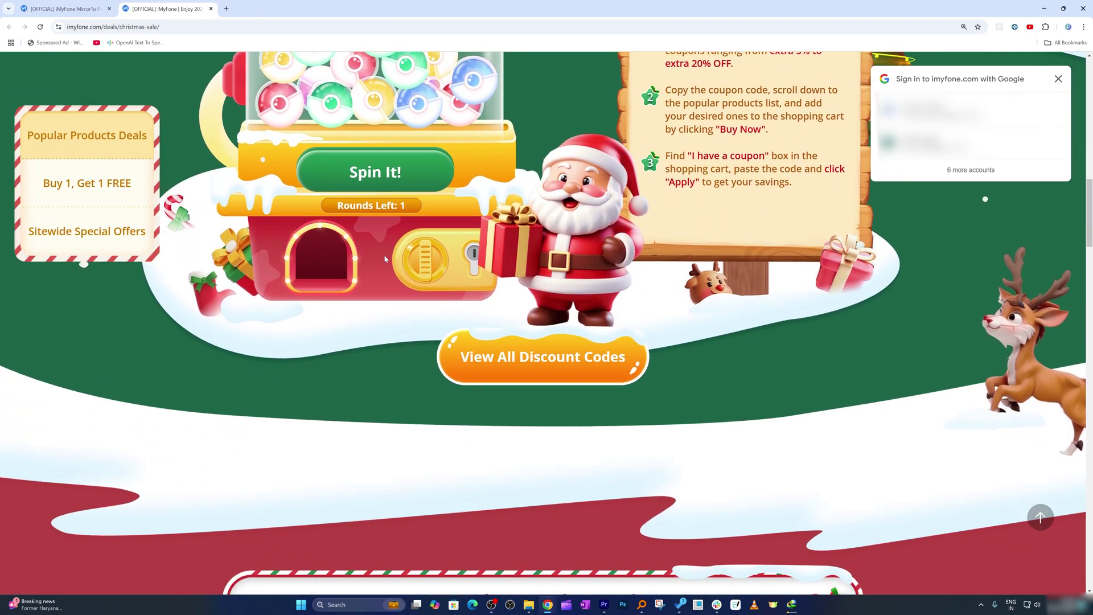
scroll(385, 259, up, 3)
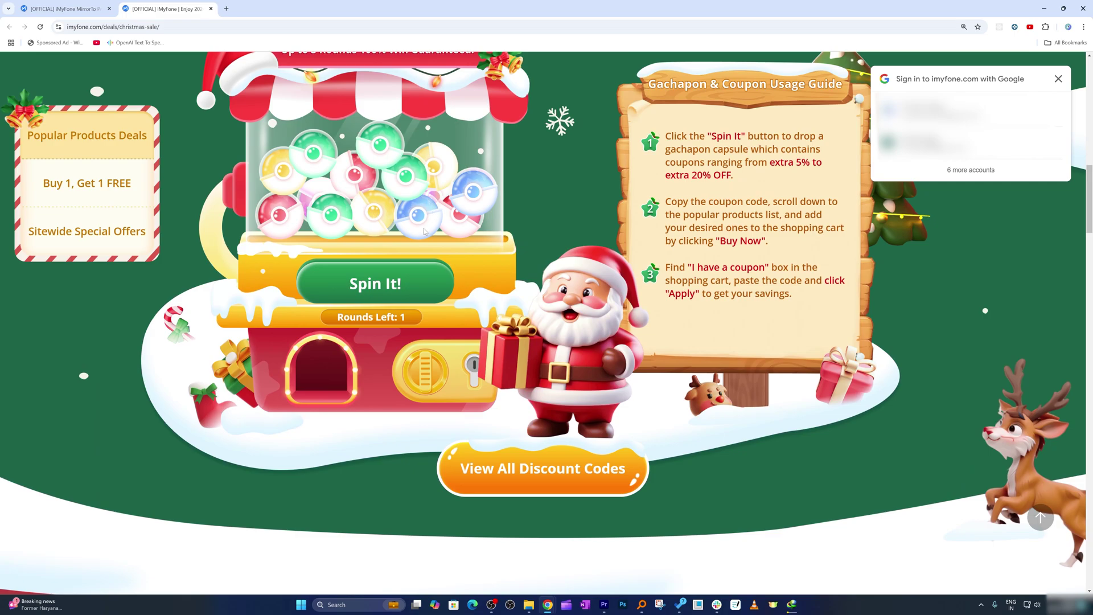
scroll(424, 232, up, 2)
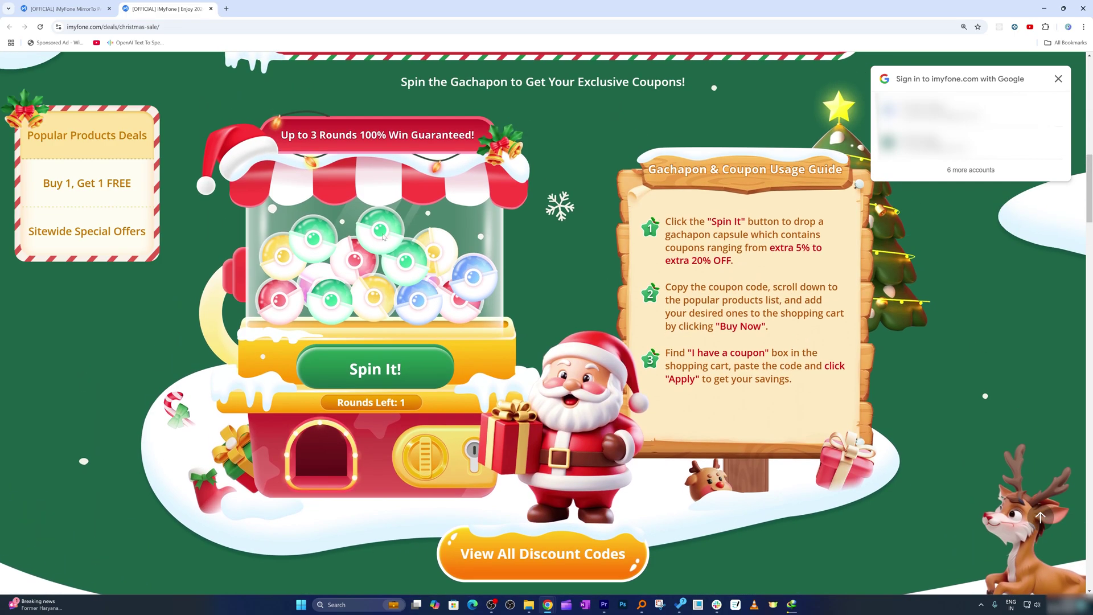
click(391, 370)
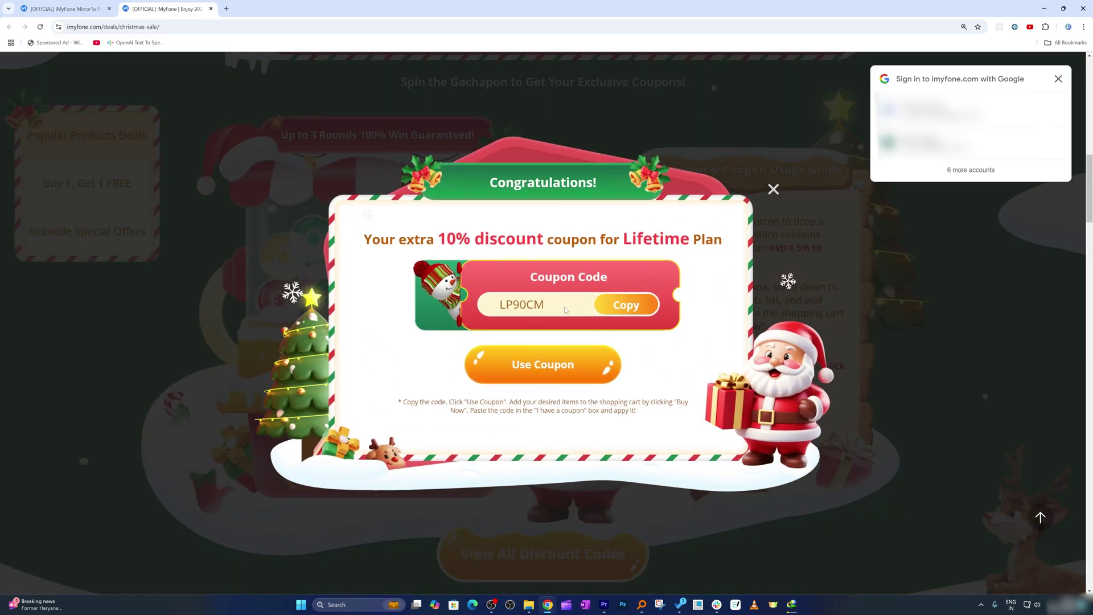
click(626, 305)
click(719, 255)
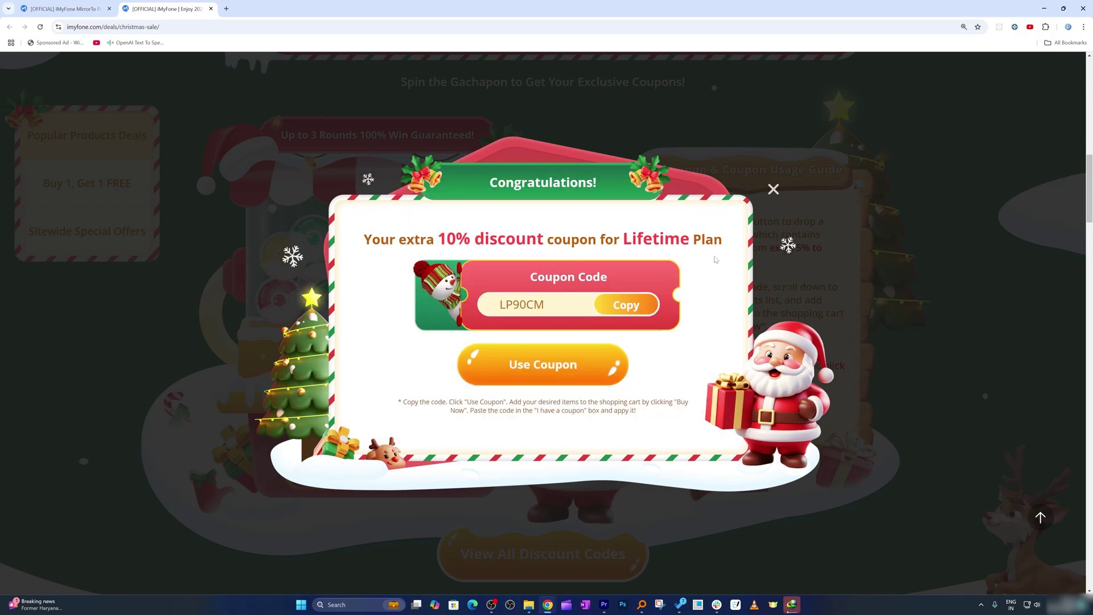
click(773, 189)
Scroll the Christmas sale page to the $23.98 Buy 1, Get 1 FREE AnyTo plus MirrorTo offer and select the page URL
scroll(373, 259, down, 1)
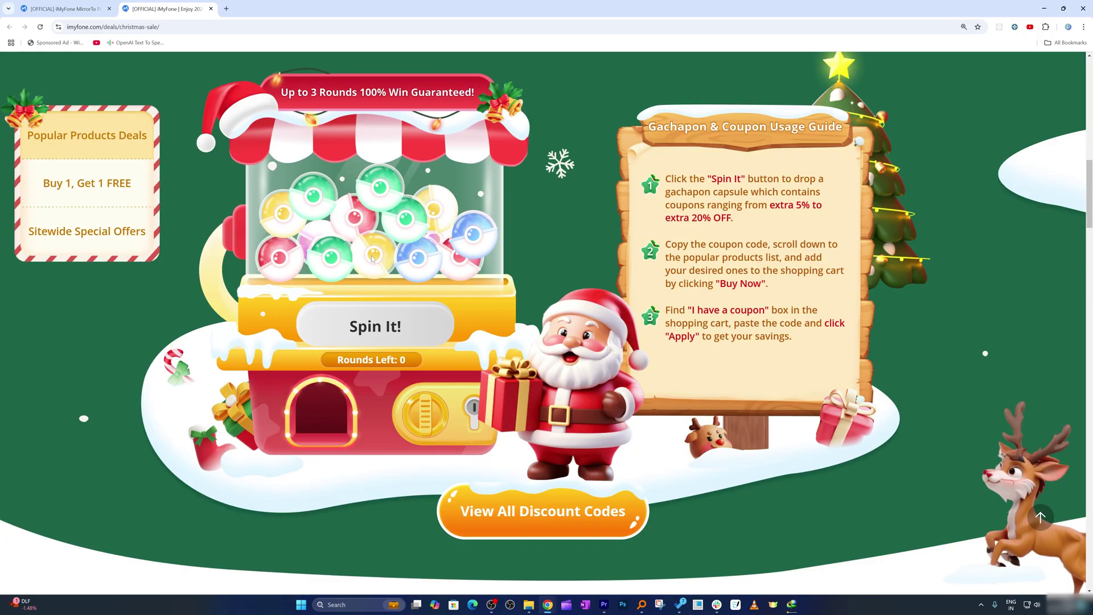
scroll(660, 236, down, 8)
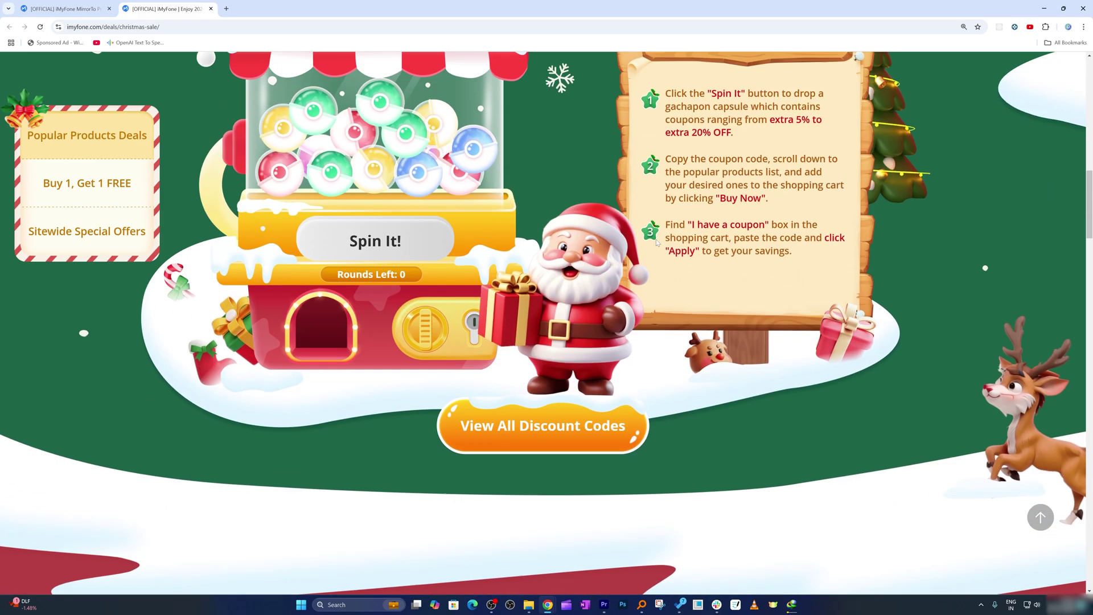
scroll(657, 242, down, 6)
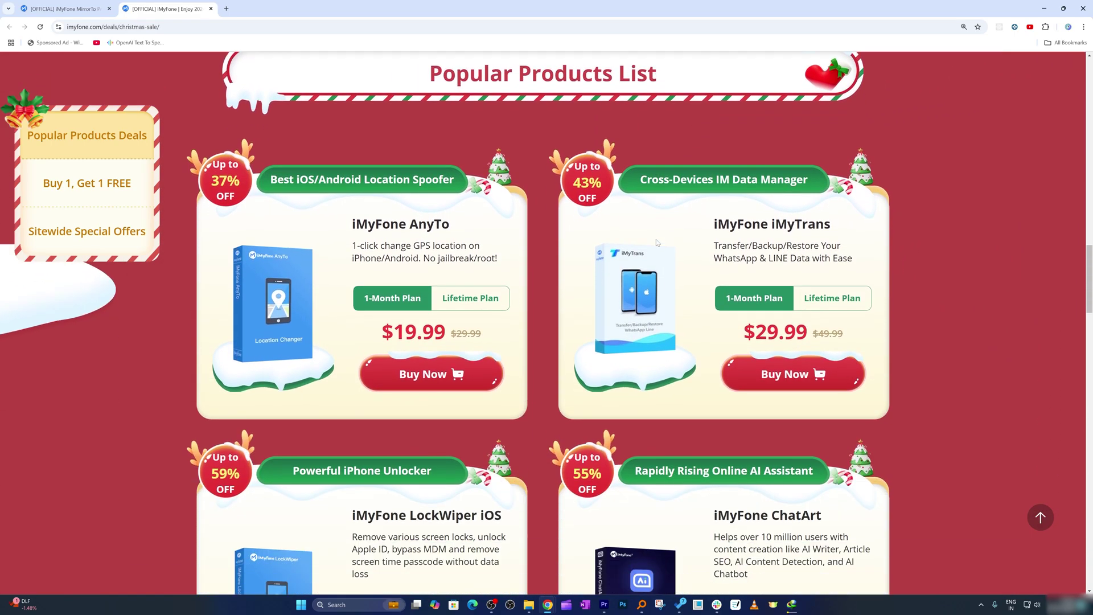
scroll(656, 242, down, 17)
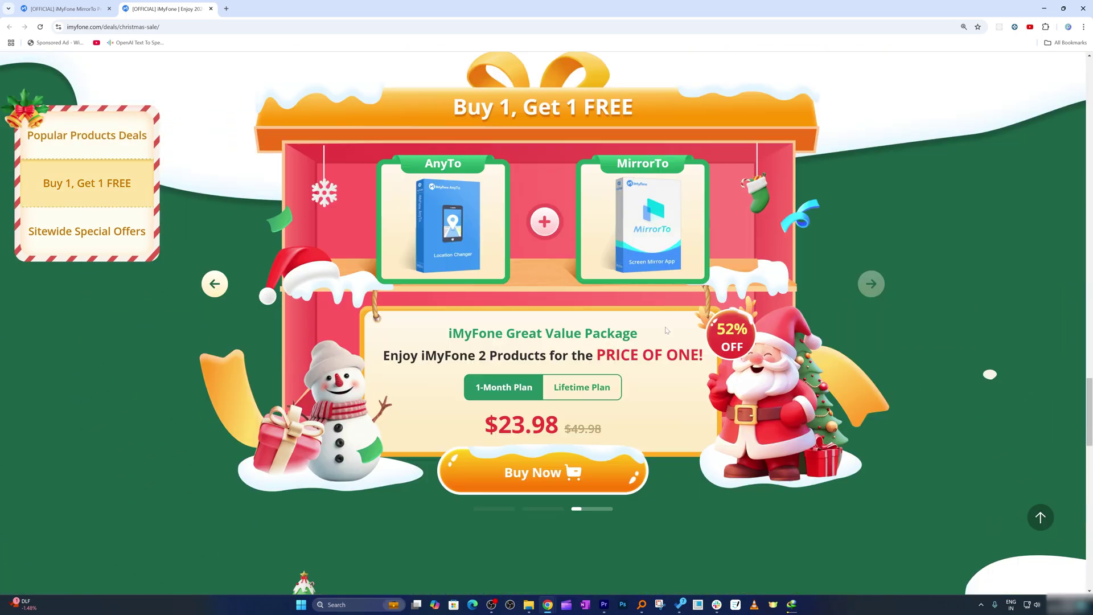
mouse_move(695, 195)
mouse_move(409, 280)
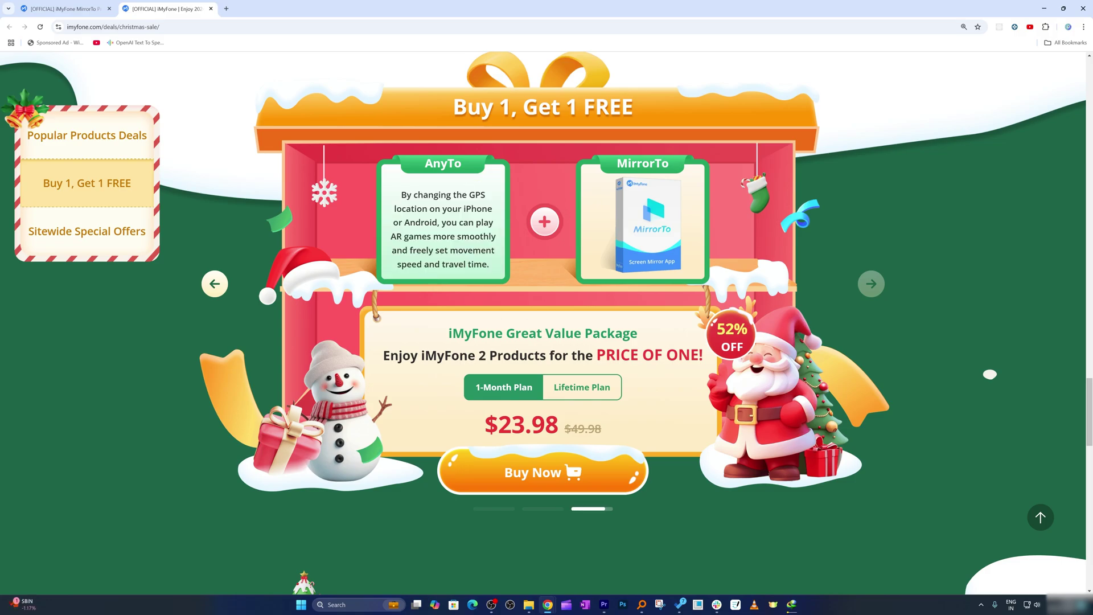
scroll(546, 319, up, 2)
key(ctrl+l)
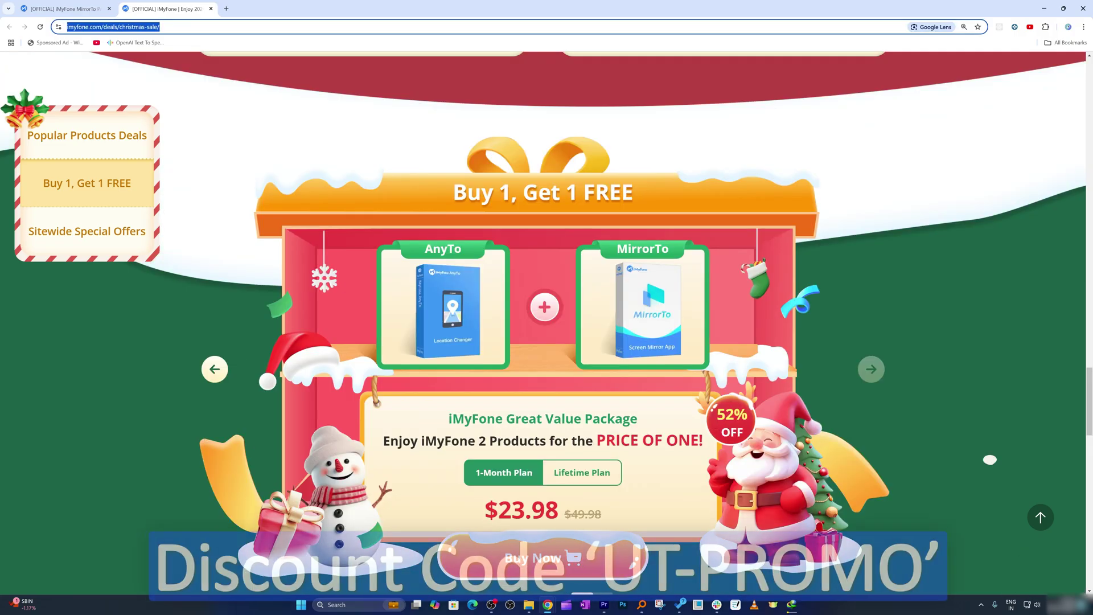